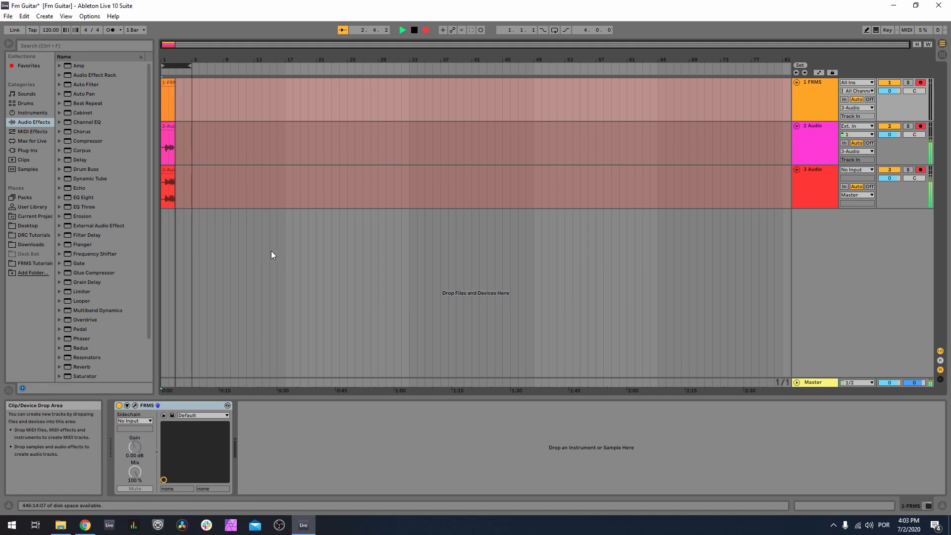
# Step: Open the FRMS plugin editor from its track device and review the engines of the layers, finishing on layer 1
pyautogui.click(135, 406)
pyautogui.moveTo(535, 90); pyautogui.dragTo(579, 65)
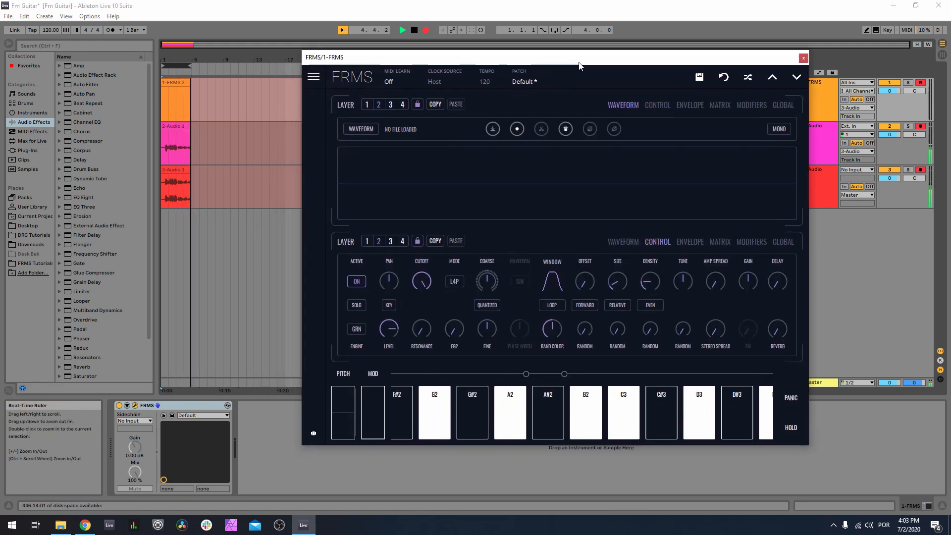
pyautogui.click(378, 242)
pyautogui.click(400, 243)
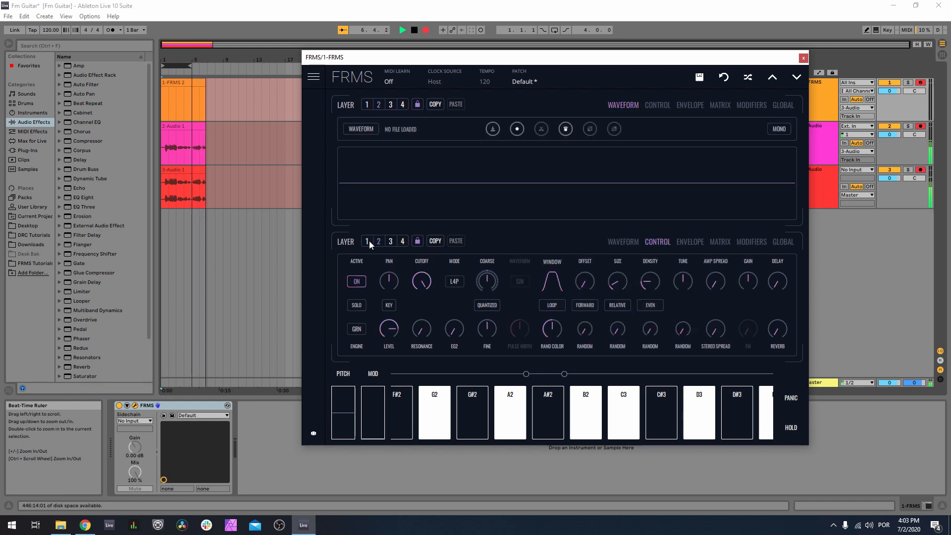
pyautogui.click(379, 242)
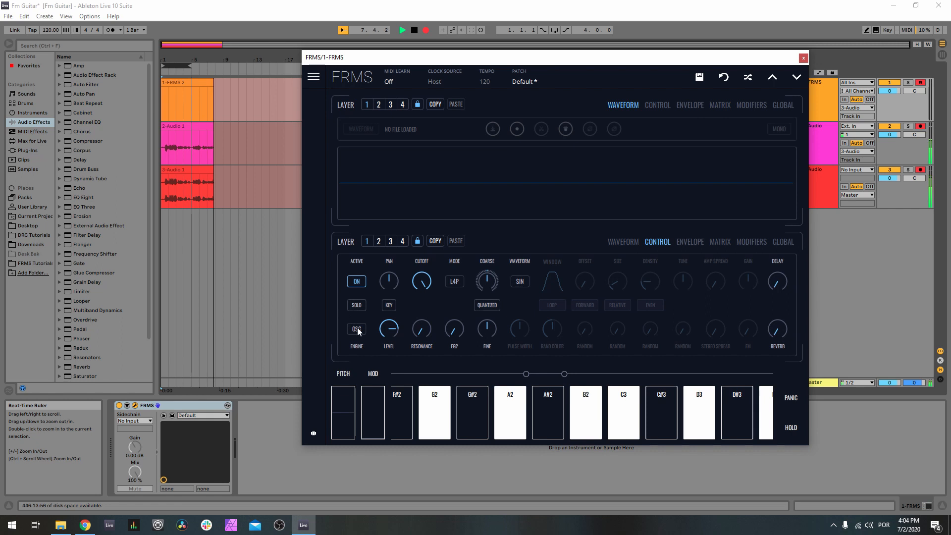
pyautogui.moveTo(516, 61); pyautogui.dragTo(470, 81)
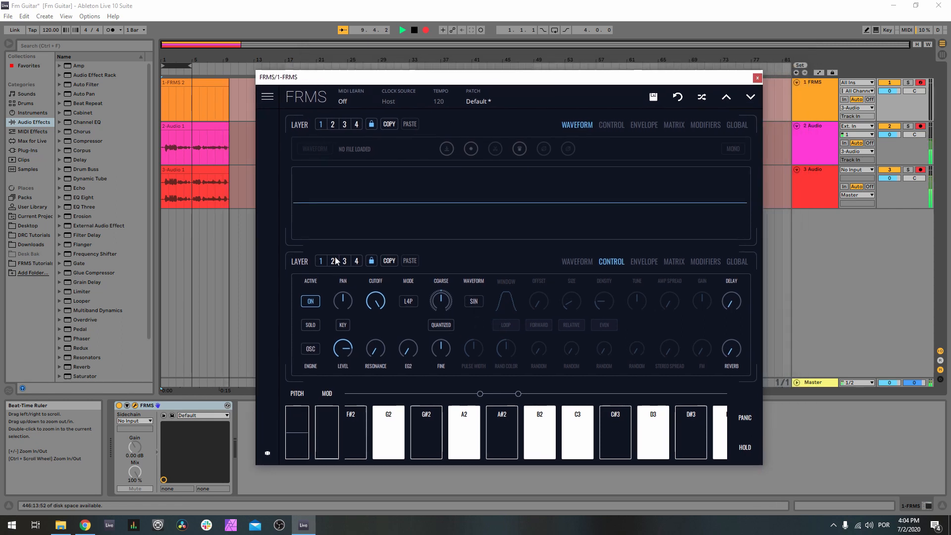
# Step: Load the Guitar Arpeggio.wav sample into layer 2's granular engine and solo that layer
pyautogui.click(335, 127)
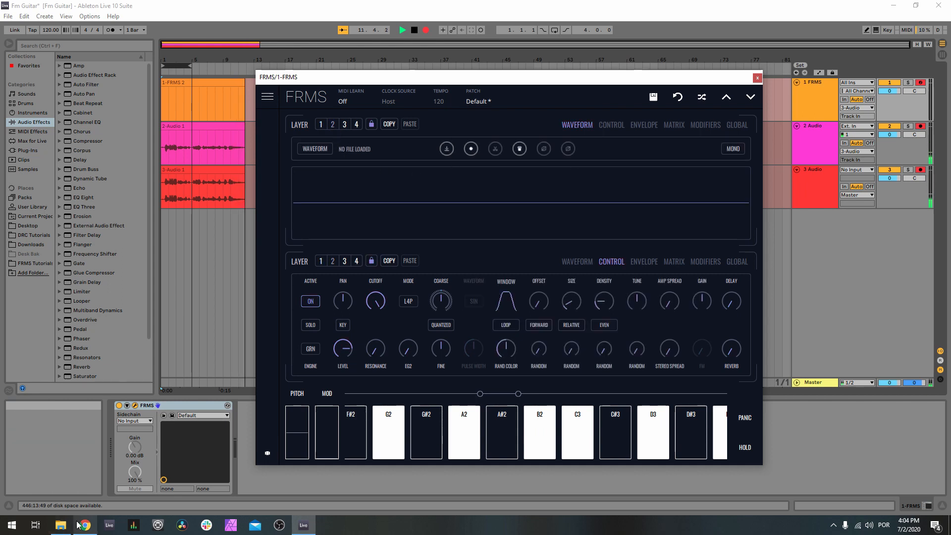
pyautogui.click(60, 525)
pyautogui.moveTo(547, 246); pyautogui.dragTo(367, 215)
pyautogui.moveTo(520, 172); pyautogui.dragTo(535, 360)
pyautogui.click(311, 325)
pyautogui.moveTo(645, 362); pyautogui.dragTo(555, 284)
pyautogui.click(675, 283)
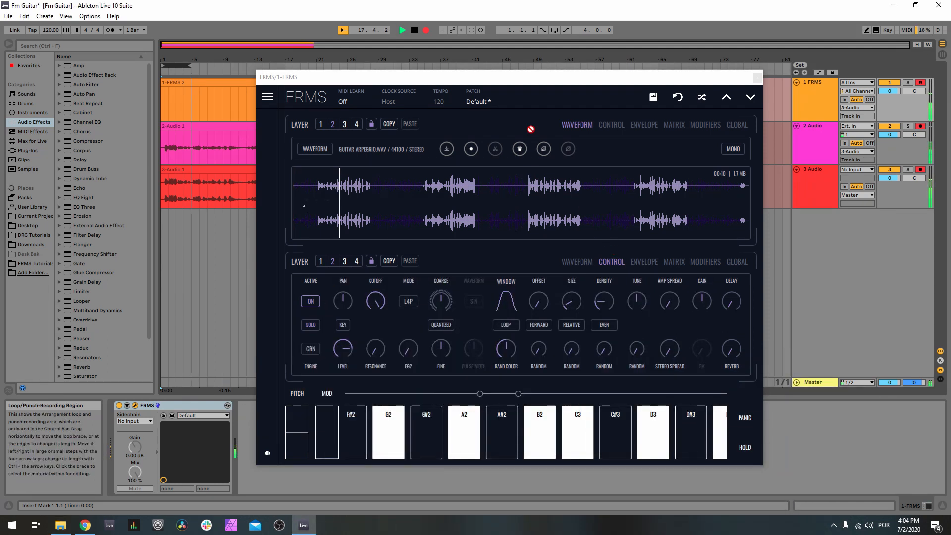
# Step: Try an offset of 0.227 and a larger grain size on layer 2
pyautogui.moveTo(489, 80); pyautogui.dragTo(516, 62)
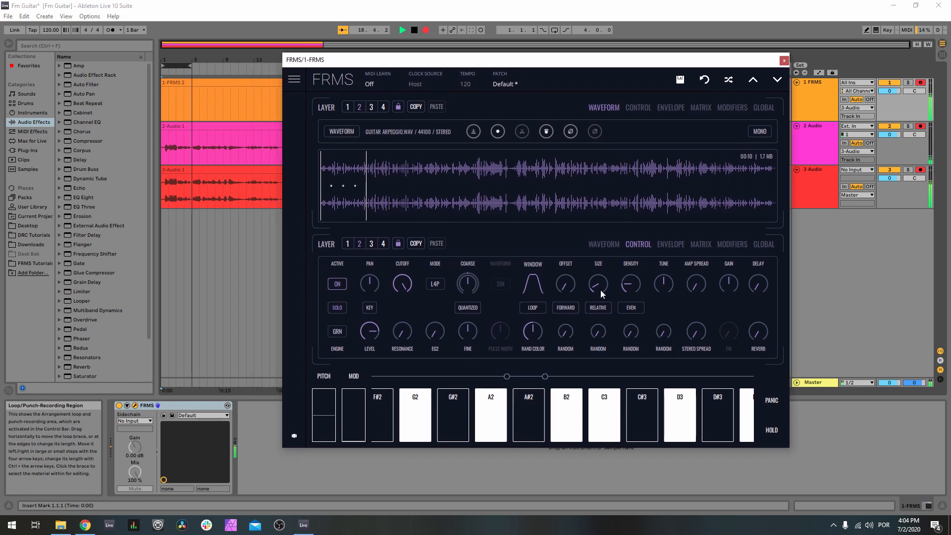
pyautogui.moveTo(561, 287); pyautogui.dragTo(554, 251)
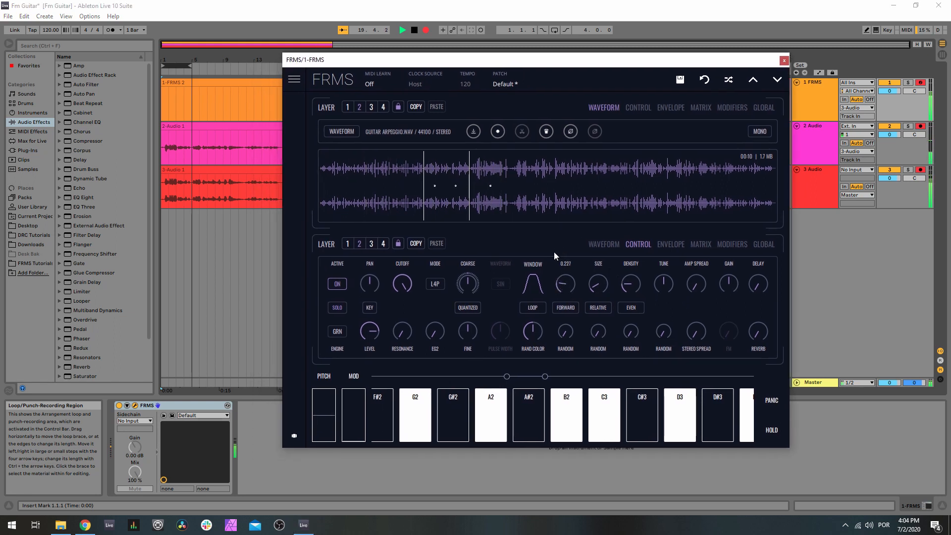
pyautogui.moveTo(593, 283)
pyautogui.mouseDown()
pyautogui.moveTo(584, 215)
pyautogui.moveTo(573, 230)
pyautogui.mouseUp()
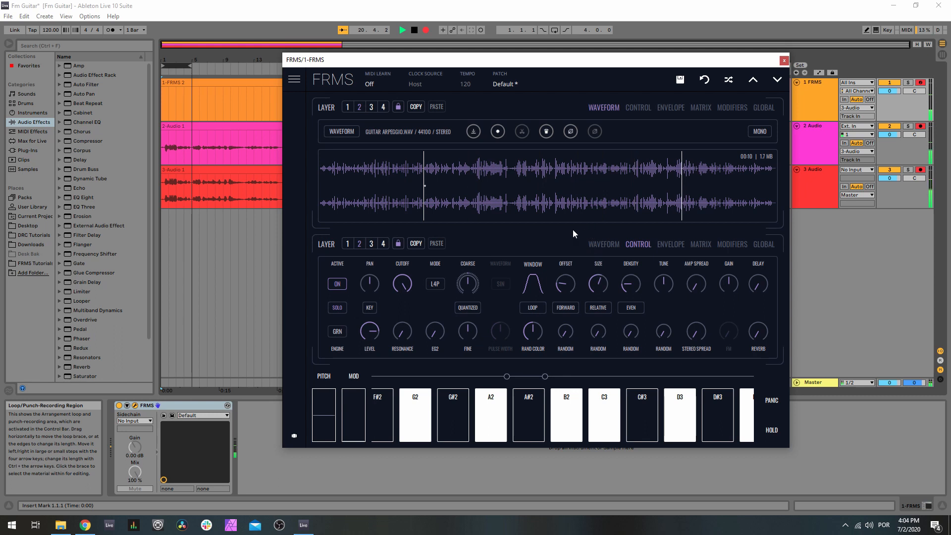
# Step: Make layer 2's grain window squarer, with the offset at minimum and the size at 0.993
pyautogui.click(542, 283)
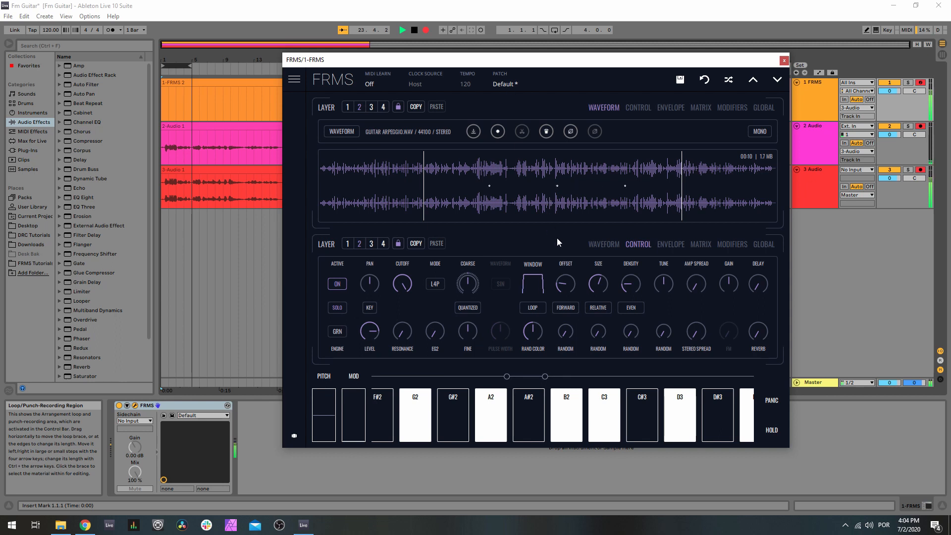
pyautogui.moveTo(564, 286); pyautogui.dragTo(572, 320)
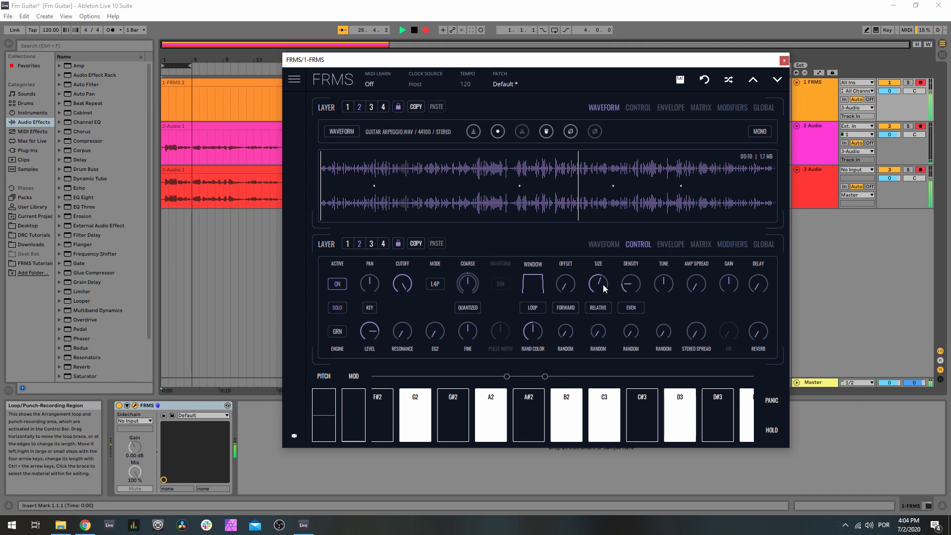
pyautogui.moveTo(602, 284); pyautogui.dragTo(607, 221)
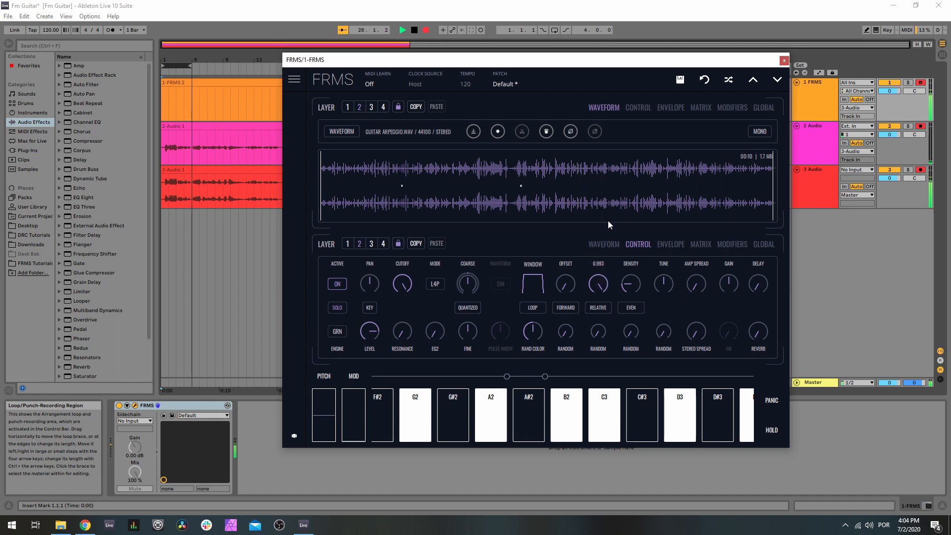
# Step: Switch layer 2's grain density mode to Sync and lower the layer's gain
pyautogui.click(633, 308)
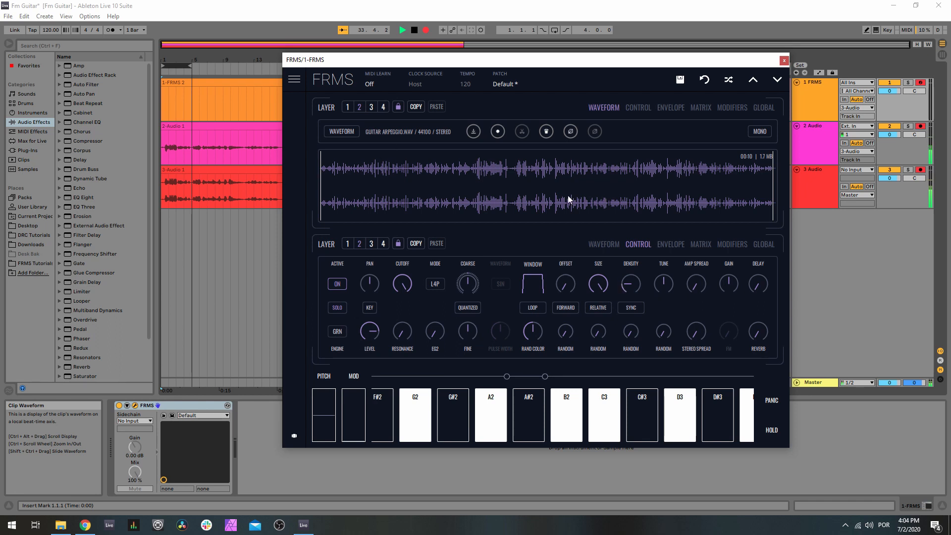
pyautogui.moveTo(515, 61)
pyautogui.mouseDown()
pyautogui.moveTo(484, 79)
pyautogui.moveTo(499, 66)
pyautogui.mouseUp()
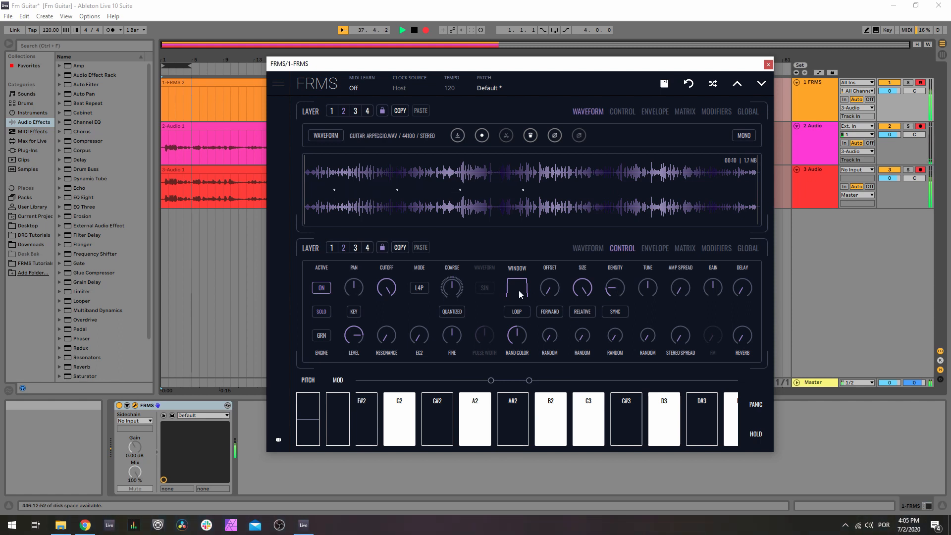
pyautogui.moveTo(549, 289)
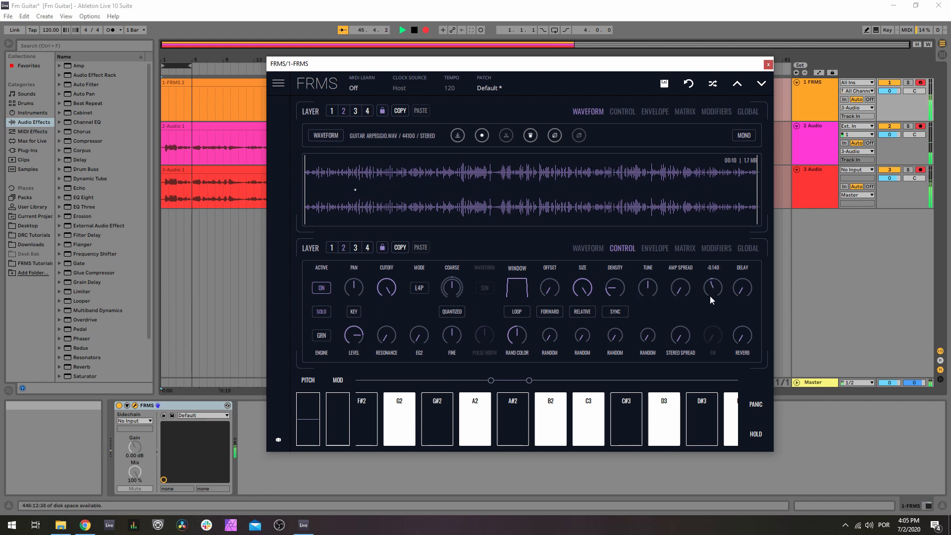
pyautogui.moveTo(711, 299); pyautogui.dragTo(710, 305)
# Step: Raise the level of layer 1's sine oscillator to maximum and lower its coarse tuning
pyautogui.click(333, 110)
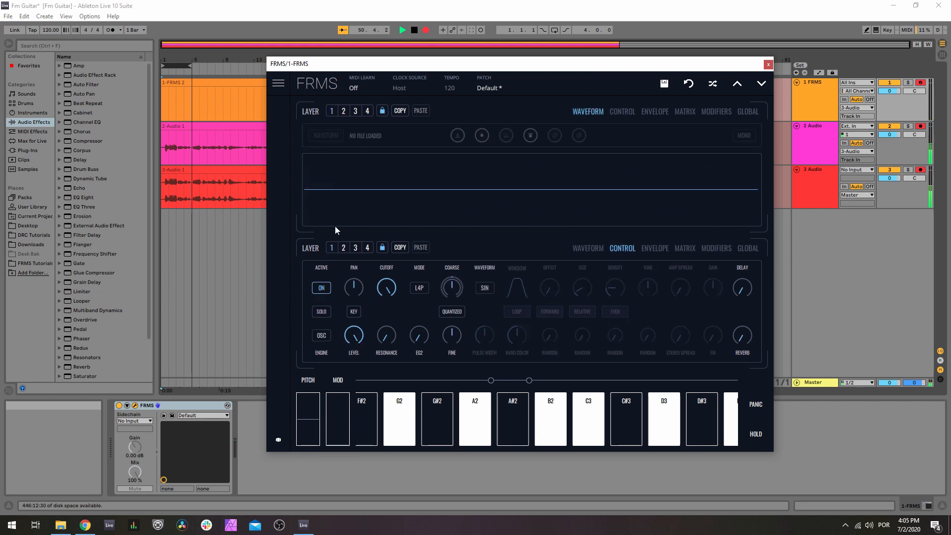
pyautogui.click(343, 247)
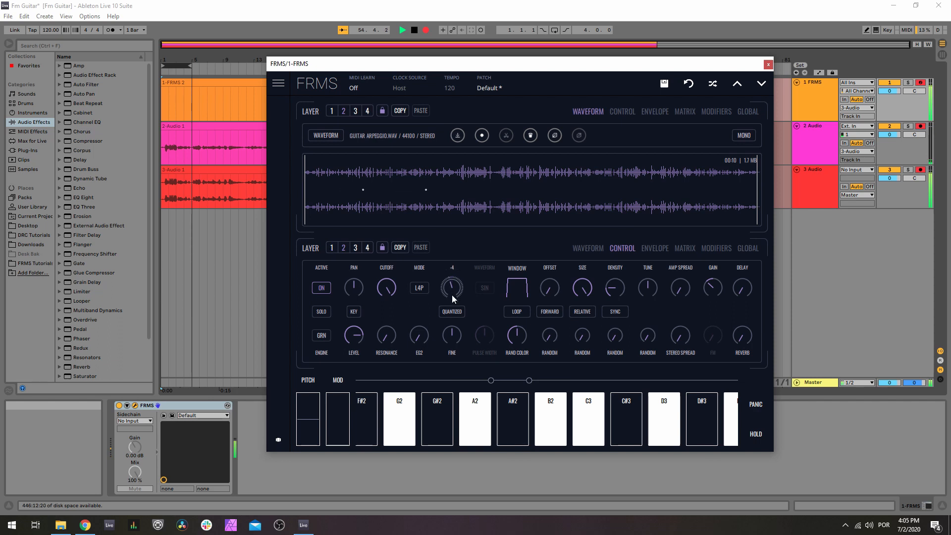
pyautogui.click(331, 248)
pyautogui.moveTo(452, 285); pyautogui.dragTo(452, 291)
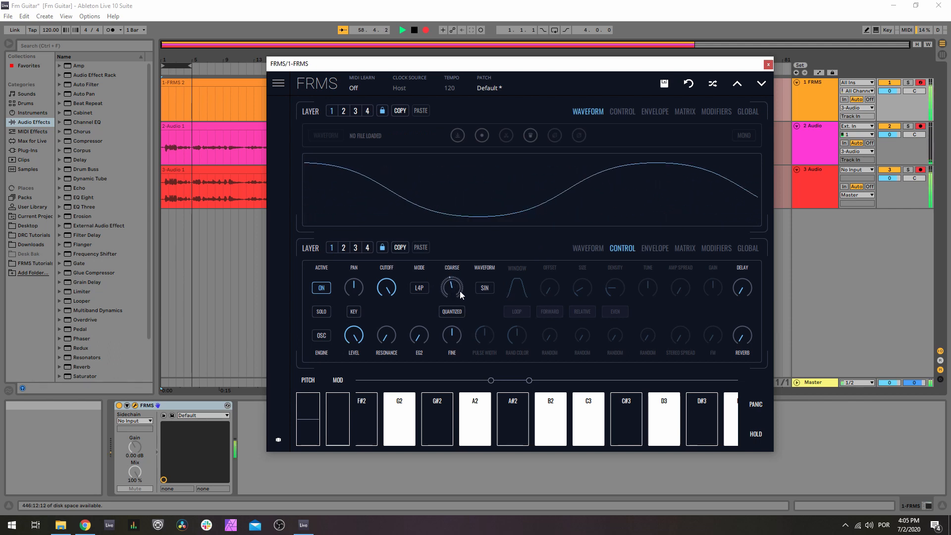
pyautogui.moveTo(450, 285); pyautogui.dragTo(452, 306)
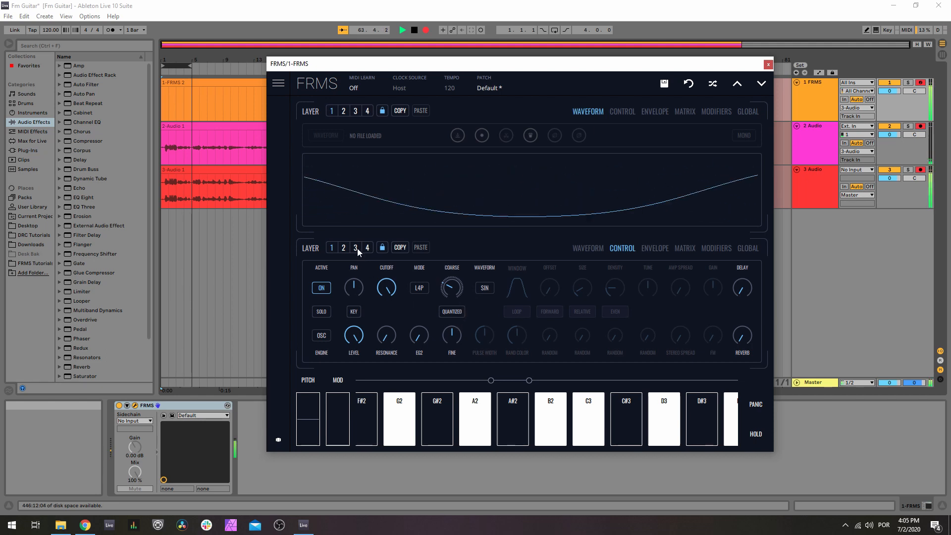
# Step: Show the Global settings in the upper section and lower the master output to about mid-range
pyautogui.moveTo(703, 65); pyautogui.dragTo(692, 293)
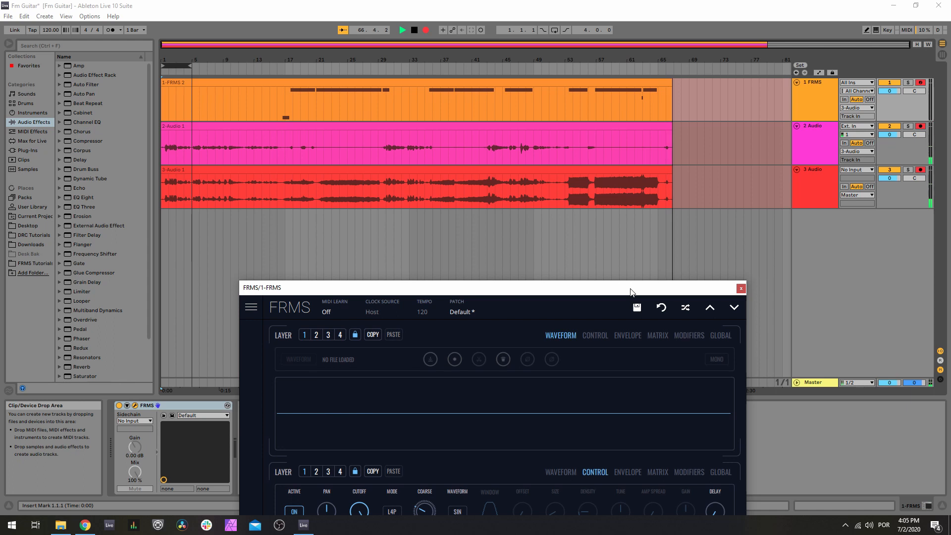
pyautogui.moveTo(634, 289); pyautogui.dragTo(657, 232)
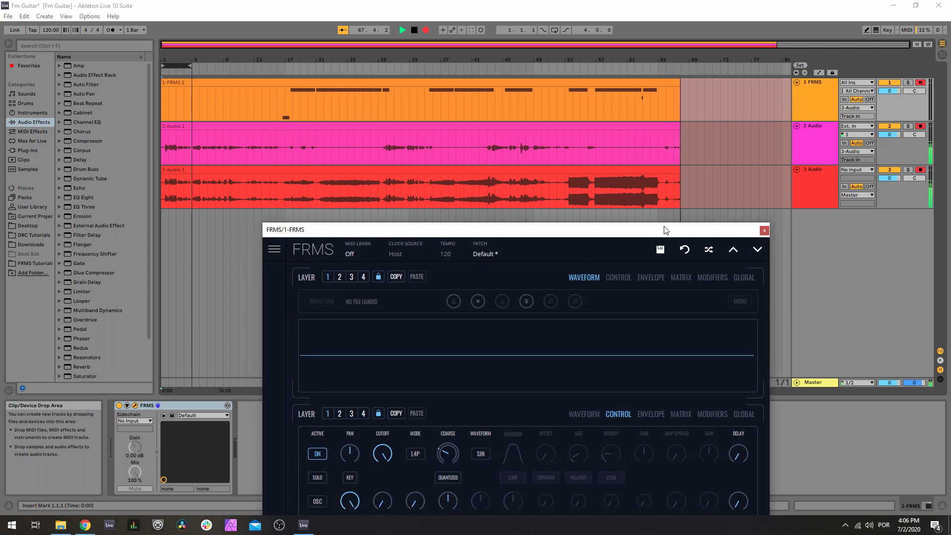
pyautogui.moveTo(692, 227); pyautogui.dragTo(659, 119)
pyautogui.click(718, 168)
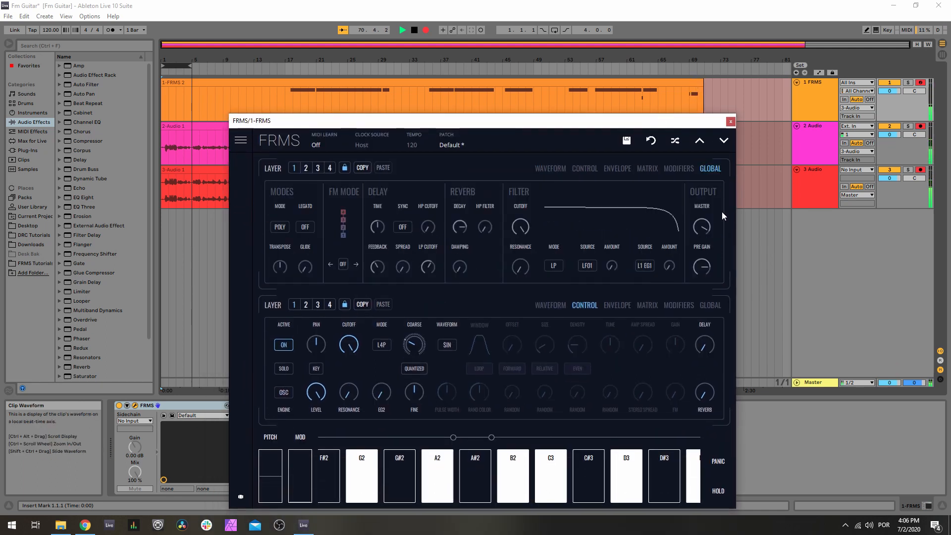
pyautogui.moveTo(700, 227); pyautogui.dragTo(719, 289)
pyautogui.moveTo(662, 127); pyautogui.dragTo(657, 82)
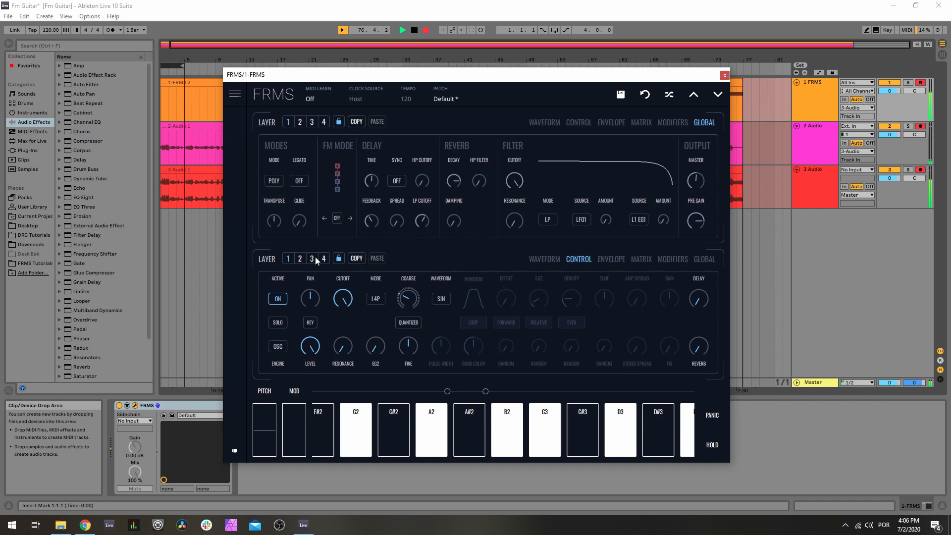
# Step: Turn on FM mode with the routing that arranges the layers in two pairs, and display layer 2's waveform
pyautogui.click(336, 218)
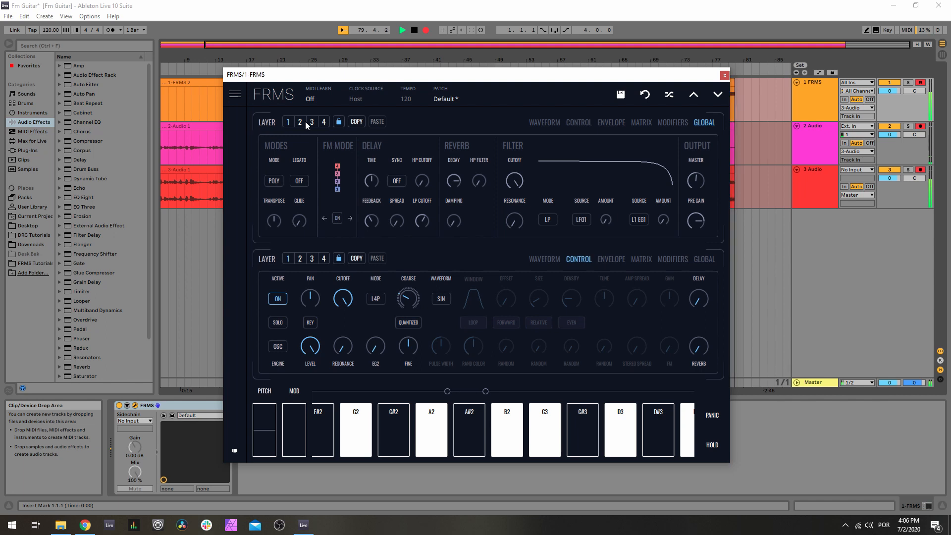
pyautogui.click(349, 218)
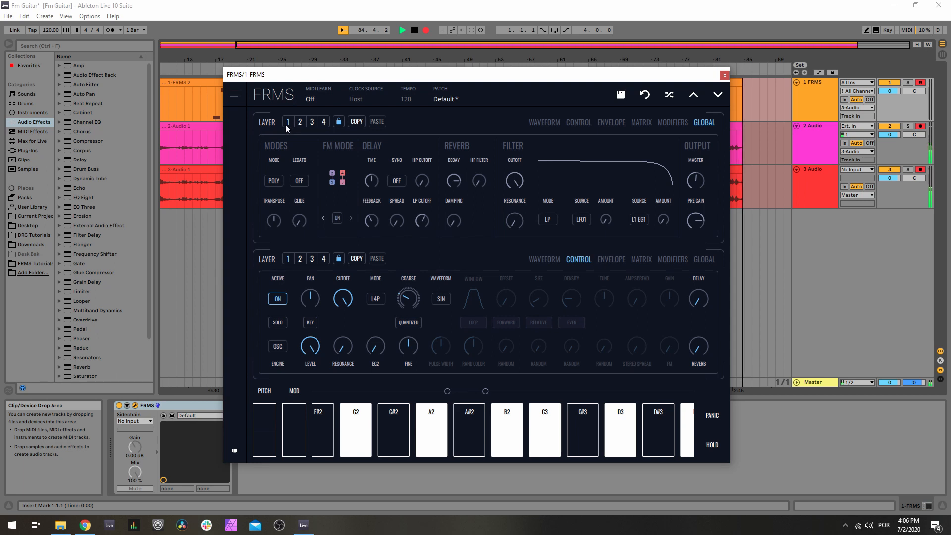
pyautogui.click(299, 122)
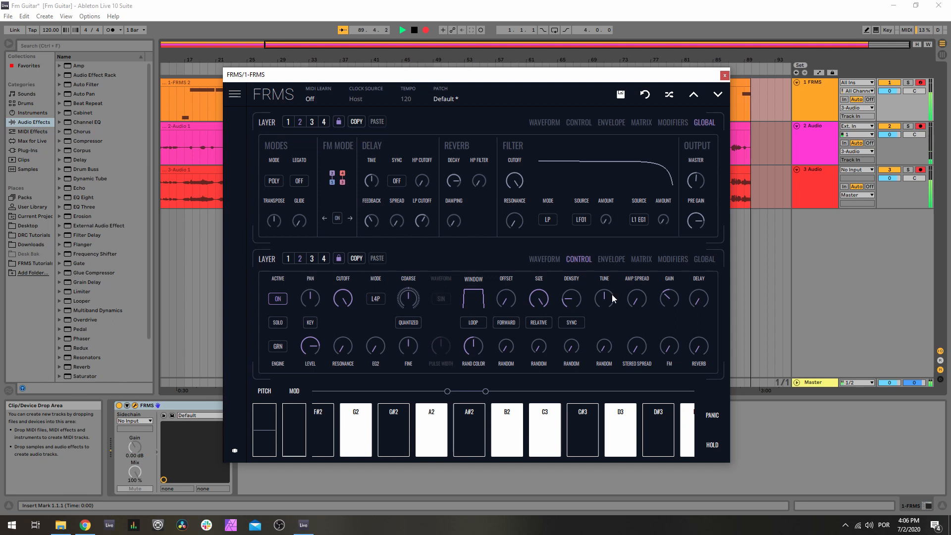
pyautogui.click(580, 121)
pyautogui.click(559, 124)
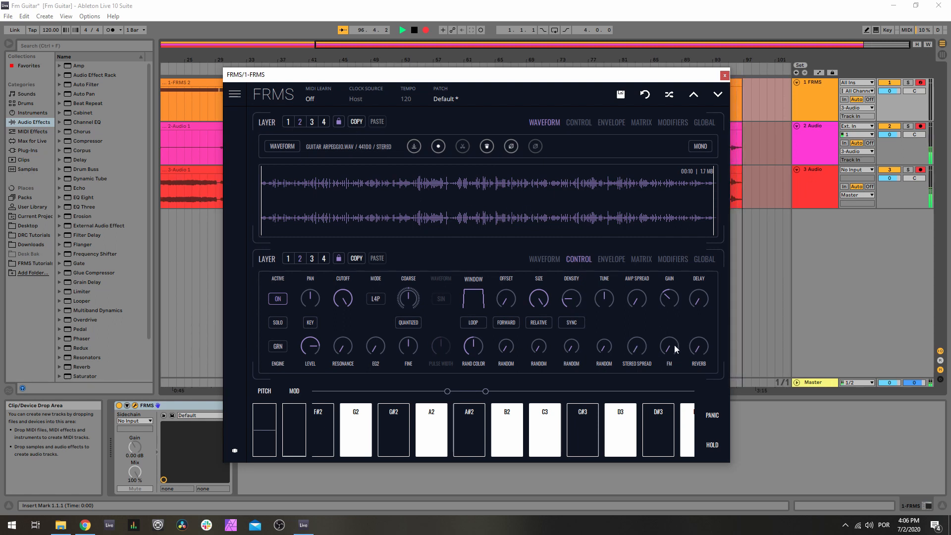
# Step: Try small FM amounts on layer 2's granular engine
pyautogui.moveTo(673, 345)
pyautogui.mouseDown()
pyautogui.moveTo(658, 257)
pyautogui.moveTo(643, 242)
pyautogui.moveTo(639, 339)
pyautogui.moveTo(663, 351)
pyautogui.moveTo(681, 344)
pyautogui.mouseUp()
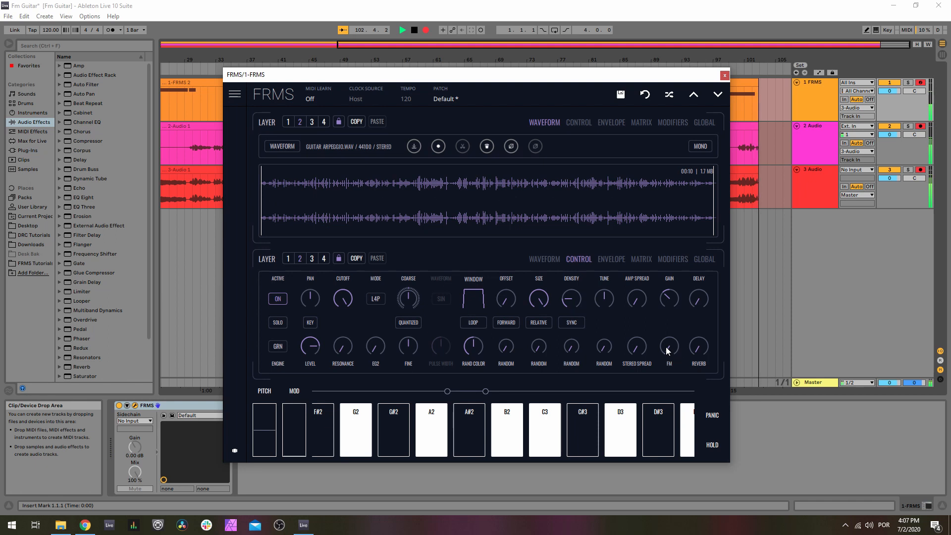
pyautogui.moveTo(667, 345); pyautogui.dragTo(703, 336)
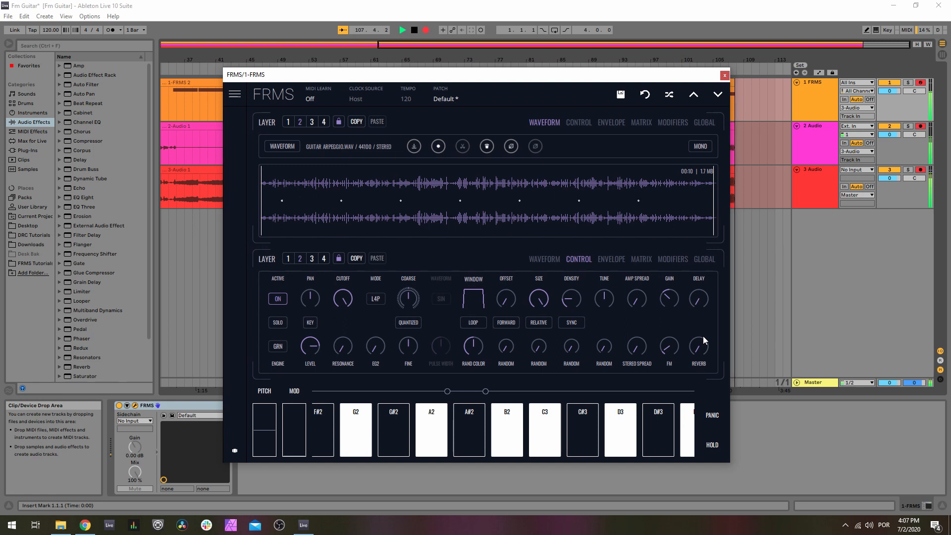
pyautogui.moveTo(668, 345); pyautogui.dragTo(672, 345)
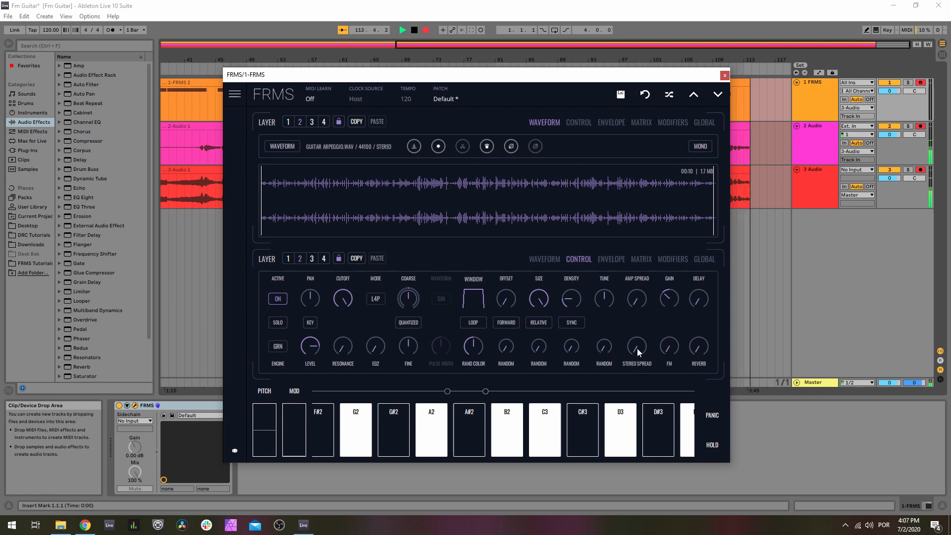
# Step: Raise layer 2's stereo spread and increase its synced grain density above 1/2
pyautogui.moveTo(637, 349); pyautogui.dragTo(632, 236)
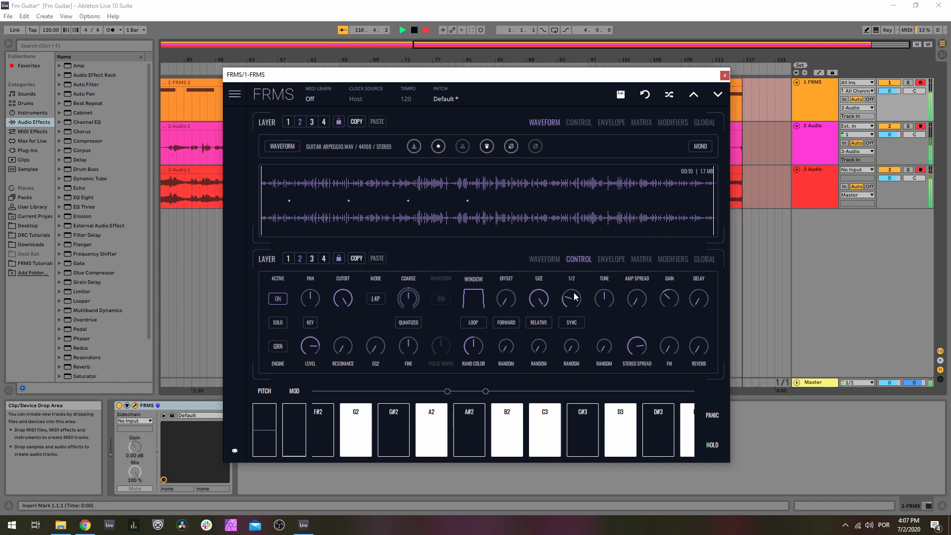
pyautogui.moveTo(595, 281); pyautogui.dragTo(620, 269)
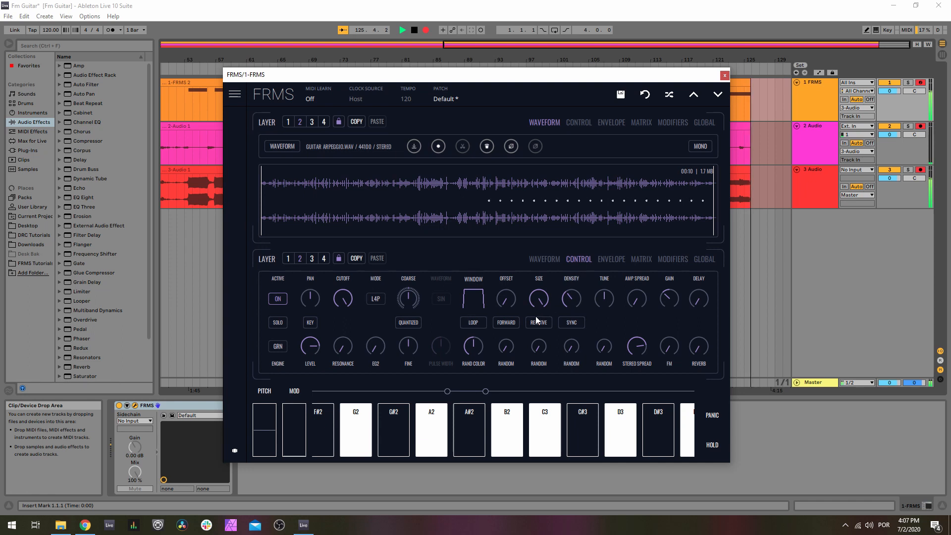
pyautogui.moveTo(573, 292); pyautogui.dragTo(569, 295)
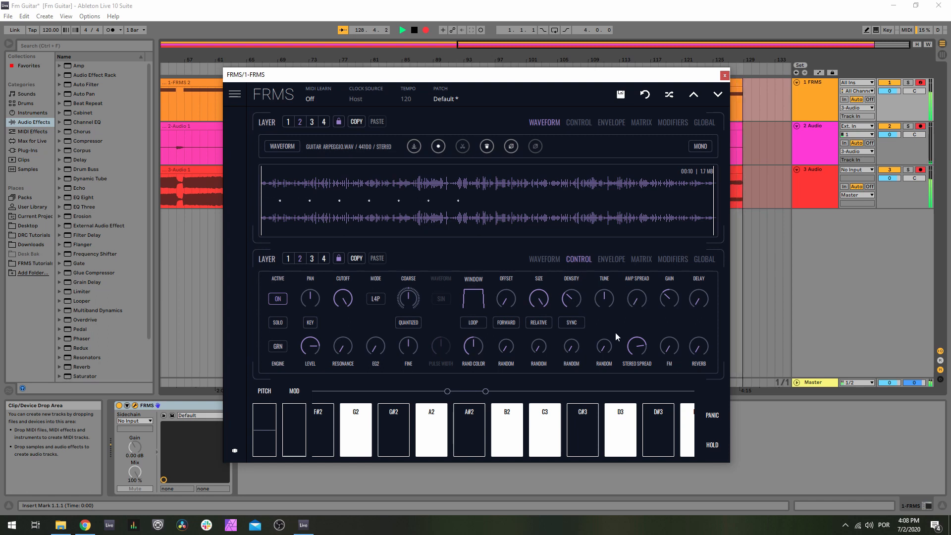
# Step: Add some randomness to layer 2's grain offset and size, and widen the stereo spread slightly
pyautogui.moveTo(505, 345)
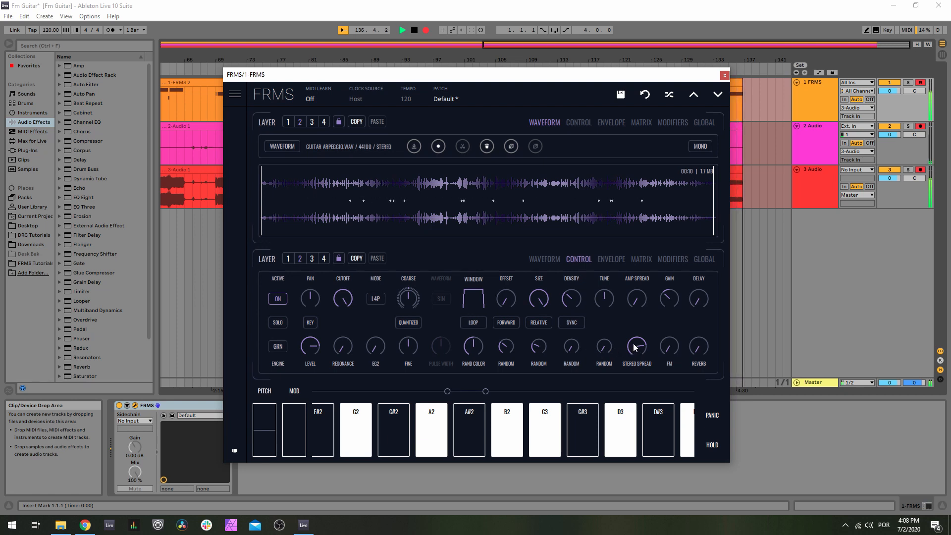
pyautogui.moveTo(635, 347); pyautogui.dragTo(636, 348)
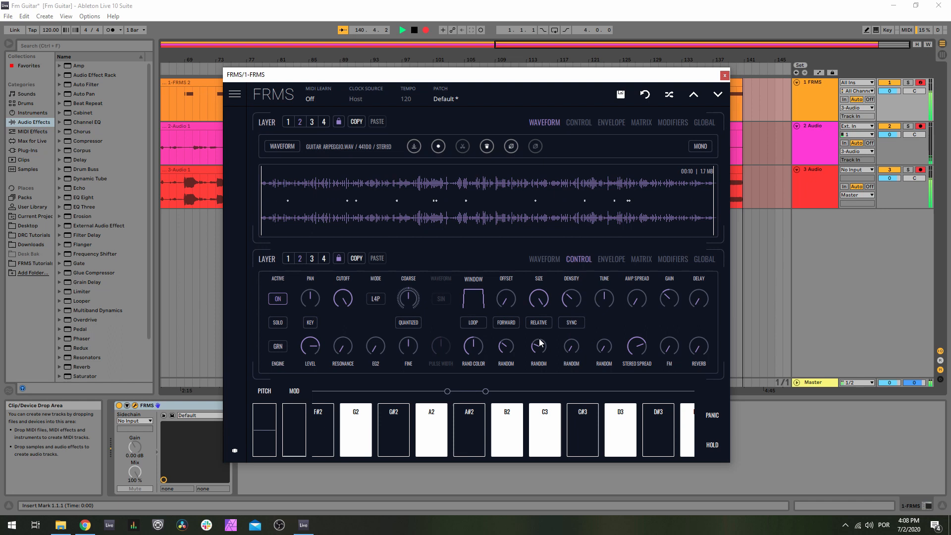
# Step: Reduce layer 2's grain size, raise its grain offset, and set its FM amount to about 0.143
pyautogui.moveTo(539, 300); pyautogui.dragTo(558, 382)
pyautogui.moveTo(501, 303)
pyautogui.mouseDown()
pyautogui.moveTo(523, 254)
pyautogui.moveTo(504, 271)
pyautogui.moveTo(523, 270)
pyautogui.moveTo(511, 297)
pyautogui.moveTo(530, 282)
pyautogui.moveTo(515, 287)
pyautogui.moveTo(548, 302)
pyautogui.mouseUp()
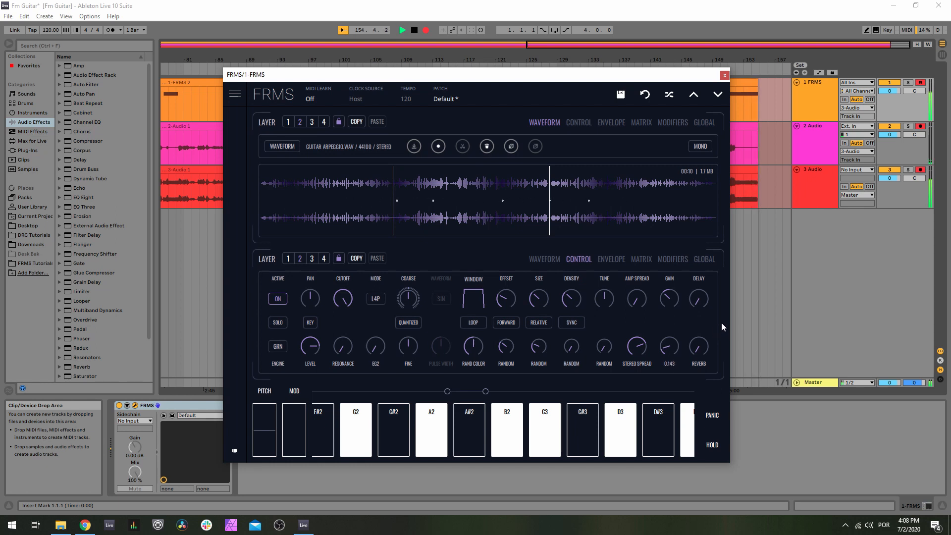
# Step: Audition coarse tunings of -15 and -3 on layer 1's sine oscillator, settle around -26, and adjust its level from about 0.73
pyautogui.click(286, 258)
pyautogui.moveTo(409, 298)
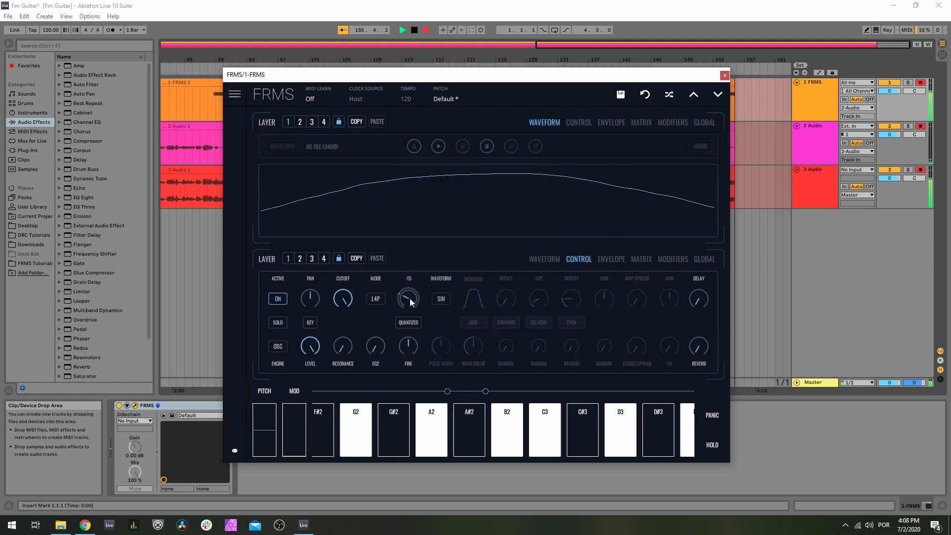
pyautogui.moveTo(409, 298)
pyautogui.mouseDown()
pyautogui.moveTo(423, 293)
pyautogui.moveTo(406, 302)
pyautogui.mouseUp()
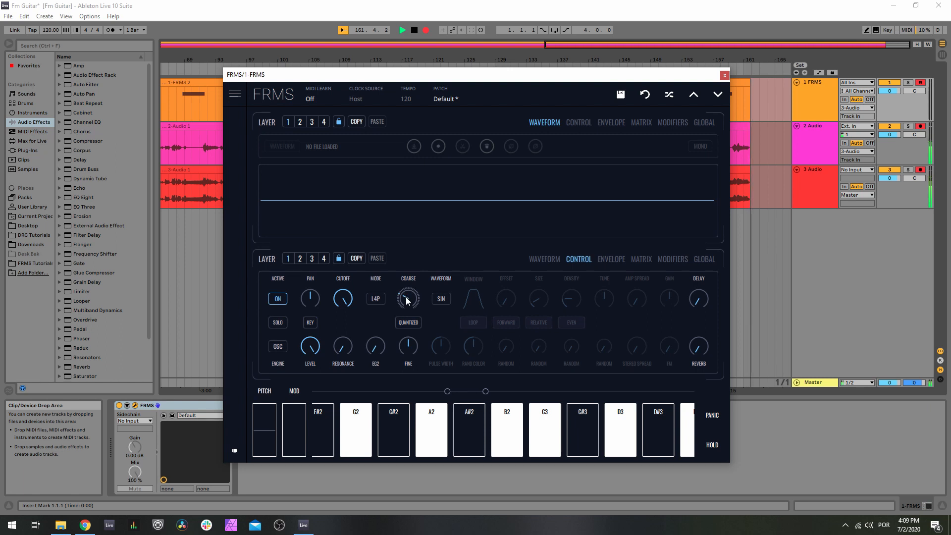
pyautogui.moveTo(407, 300); pyautogui.dragTo(466, 277)
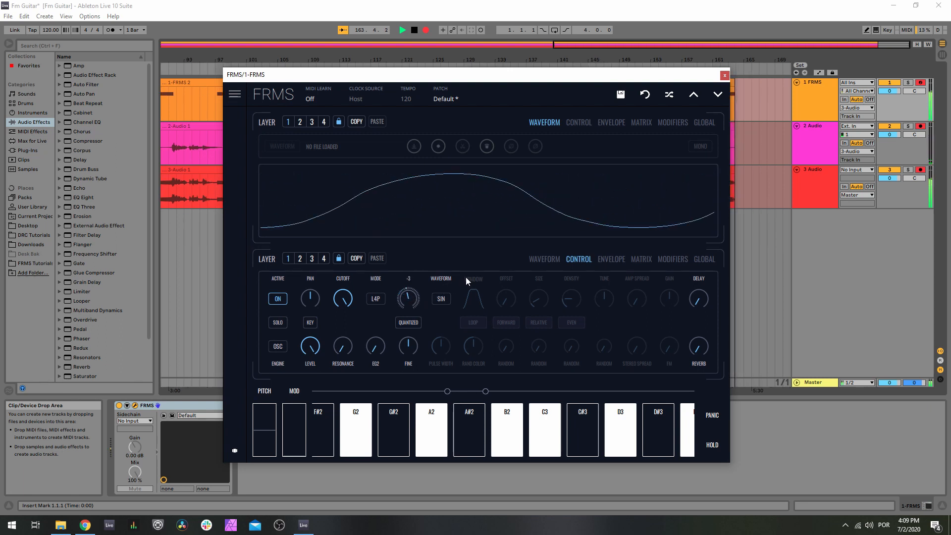
pyautogui.moveTo(312, 350); pyautogui.dragTo(319, 369)
pyautogui.moveTo(330, 409); pyautogui.dragTo(327, 387)
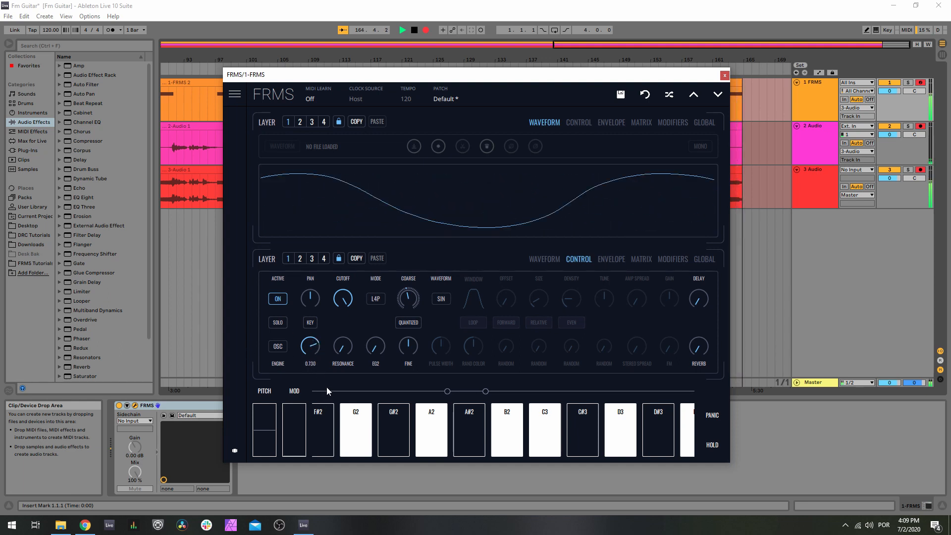
pyautogui.moveTo(410, 297)
pyautogui.mouseDown()
pyautogui.moveTo(413, 316)
pyautogui.moveTo(403, 299)
pyautogui.moveTo(399, 311)
pyautogui.mouseUp()
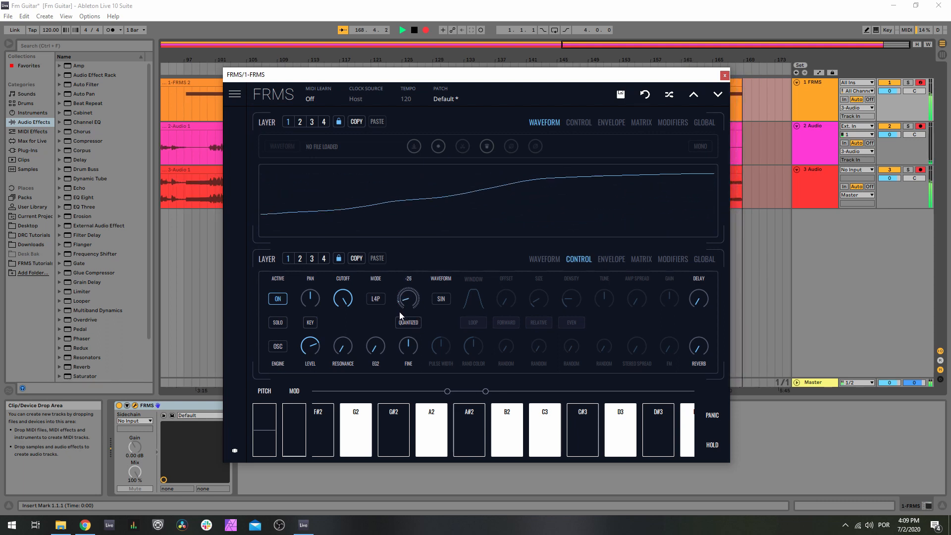
pyautogui.moveTo(318, 347); pyautogui.dragTo(316, 319)
# Step: Add a small amount of reverb to layer 2's guitar arpeggio
pyautogui.click(307, 259)
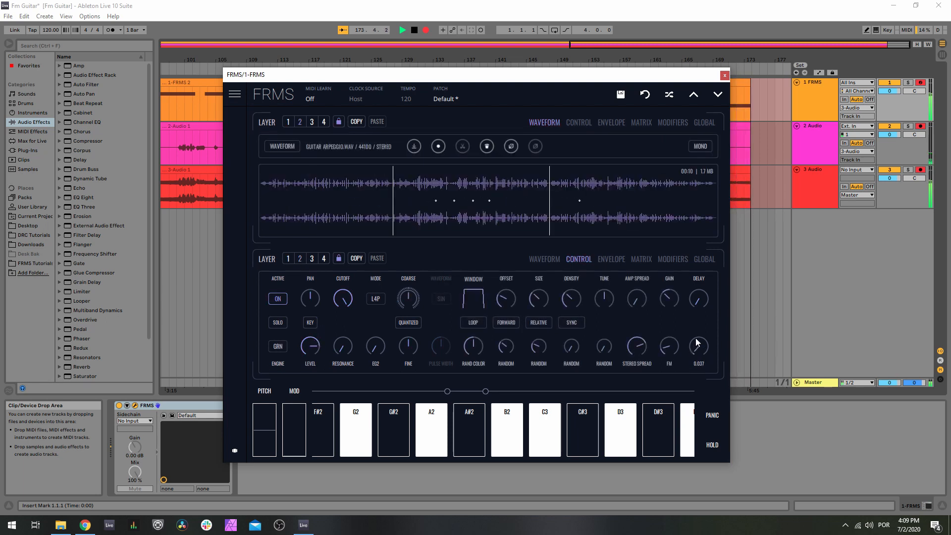
pyautogui.moveTo(695, 351); pyautogui.dragTo(684, 308)
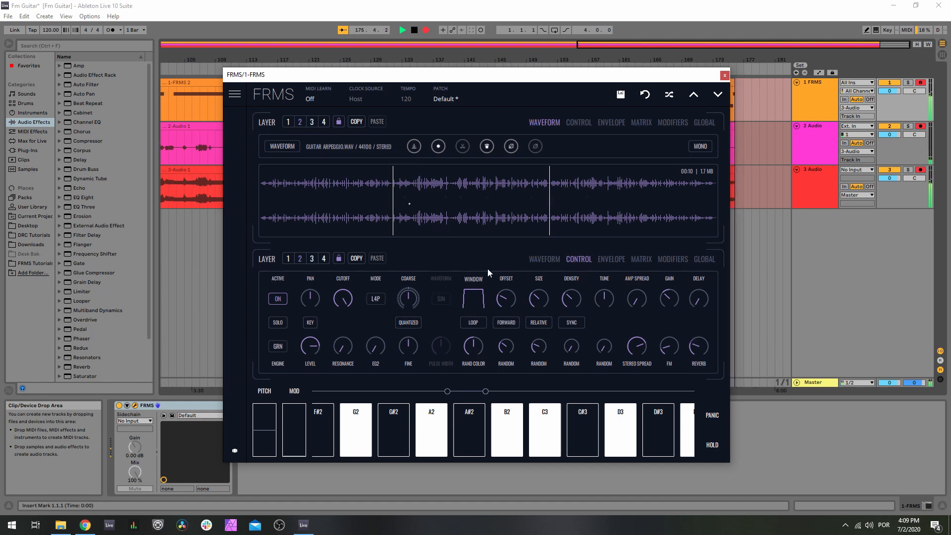
# Step: Switch layer 3 from the granular to the oscillator engine and lower the coarse tuning of its sine wave
pyautogui.click(323, 258)
pyautogui.click(311, 257)
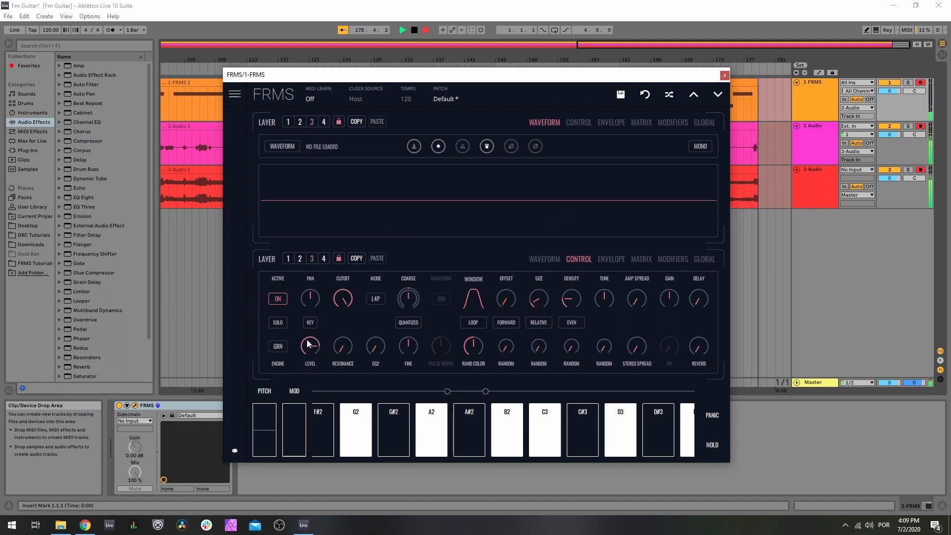
pyautogui.click(281, 346)
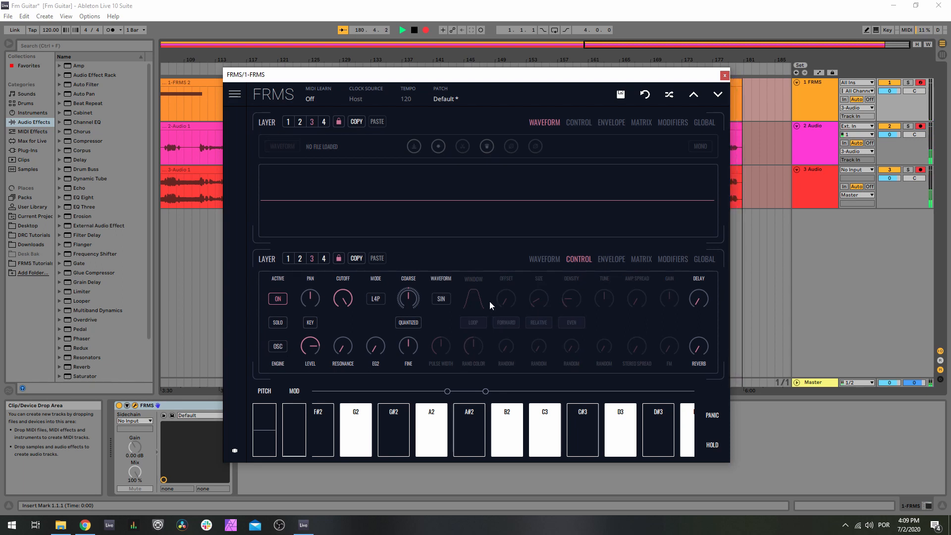
pyautogui.moveTo(408, 298); pyautogui.dragTo(432, 322)
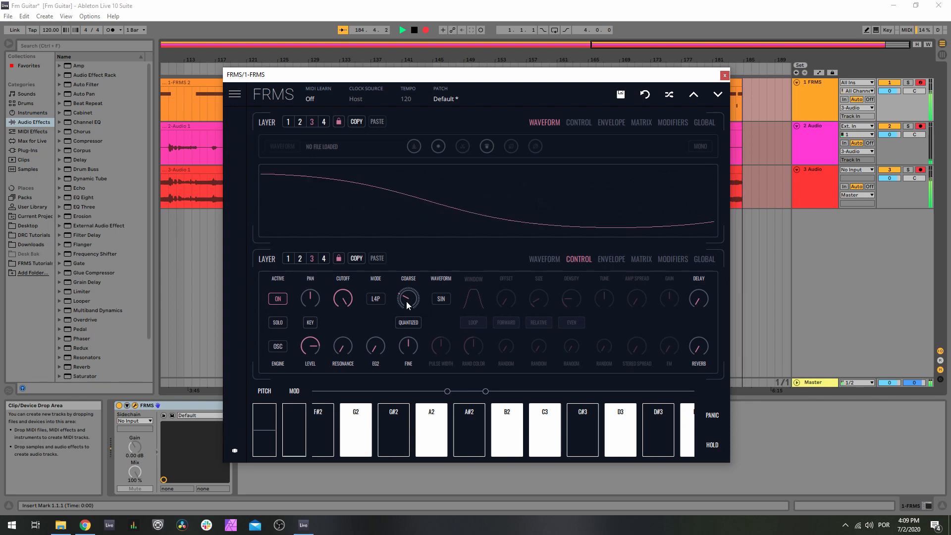
# Step: Switch layer 4 to the oscillator engine and turn its level all the way down
pyautogui.click(324, 258)
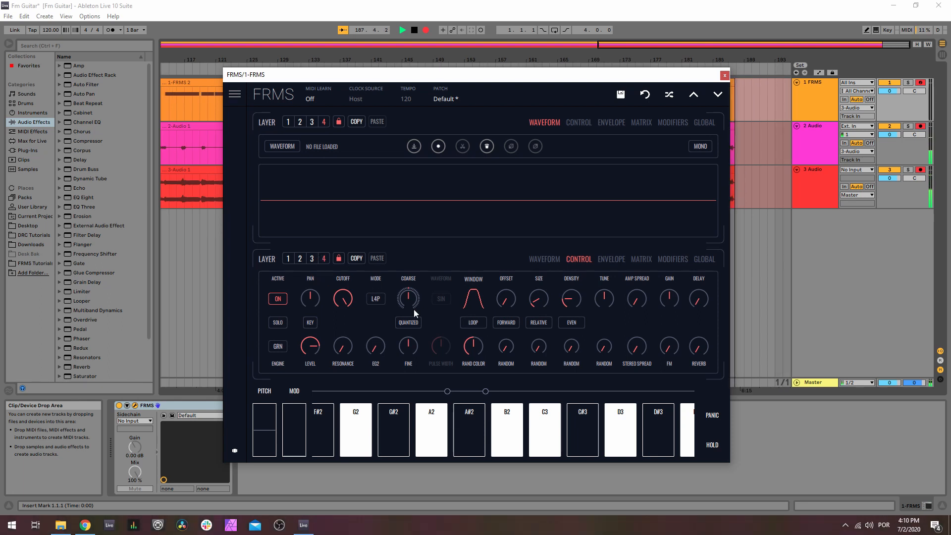
pyautogui.click(278, 346)
pyautogui.moveTo(309, 345); pyautogui.dragTo(379, 514)
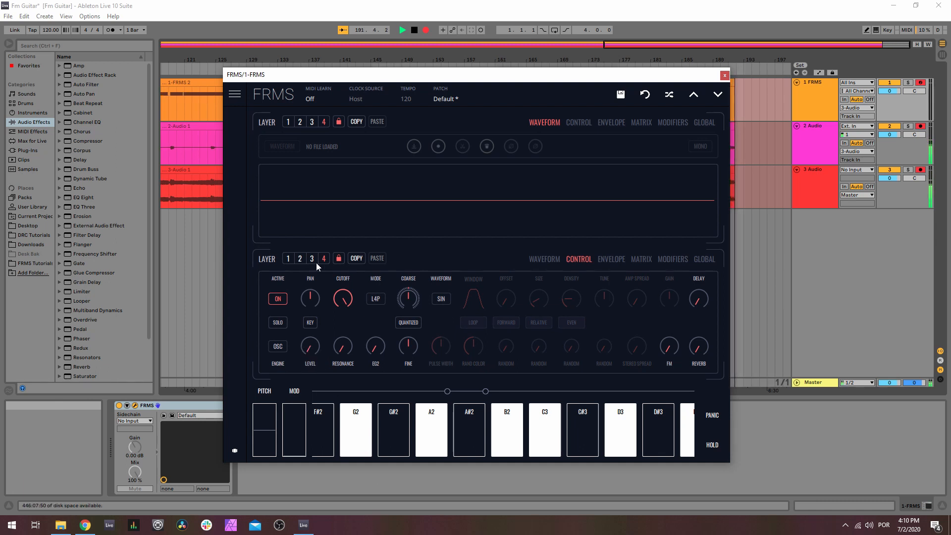
# Step: Review the control settings of layers 1, 2 and 3, and return to layer 4
pyautogui.click(288, 258)
pyautogui.click(299, 258)
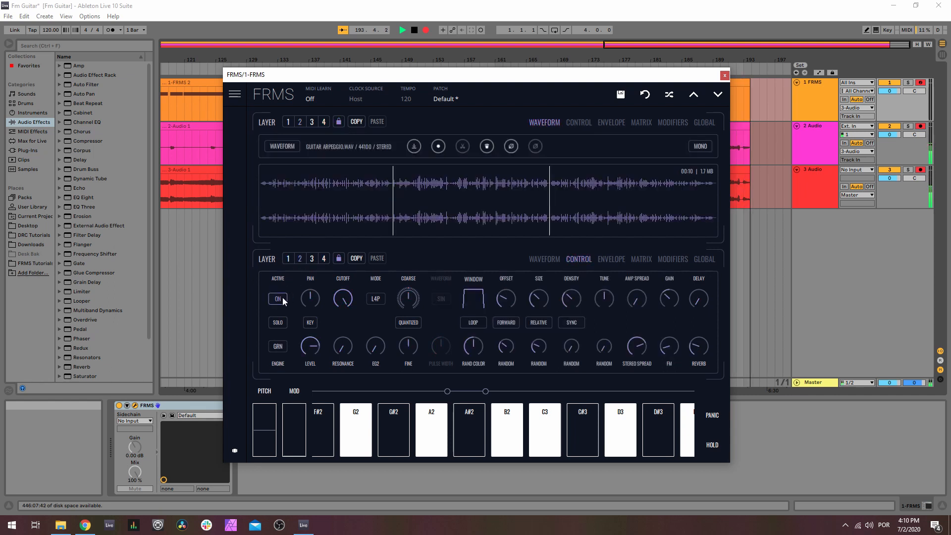
pyautogui.click(311, 258)
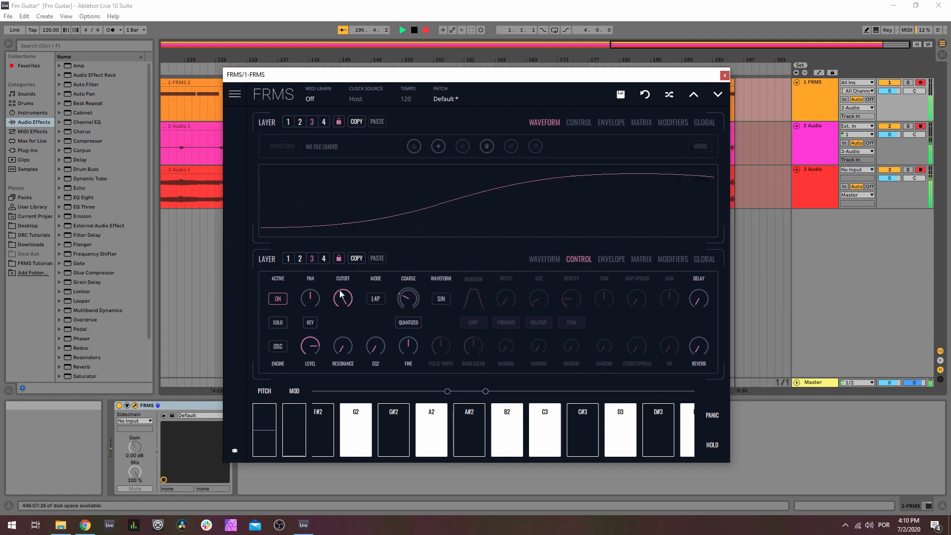
pyautogui.moveTo(413, 296)
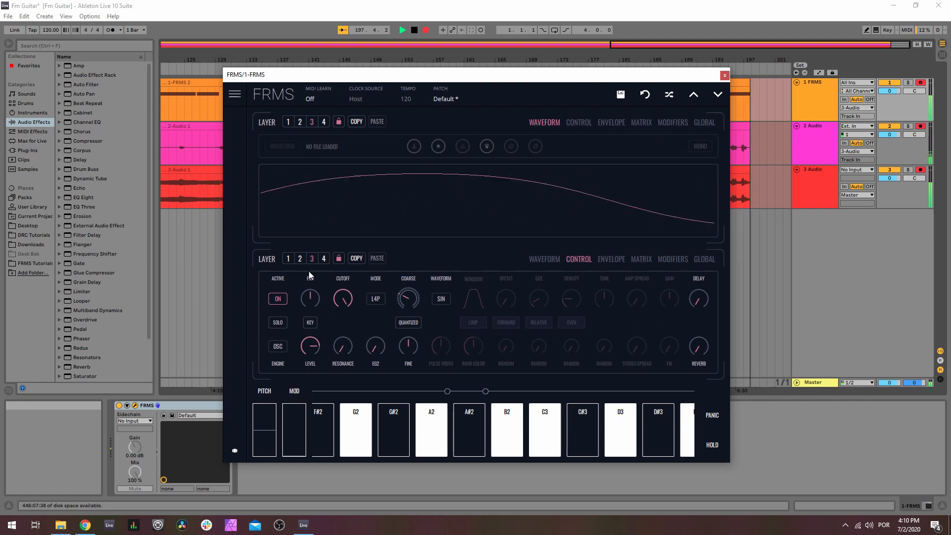
pyautogui.click(326, 257)
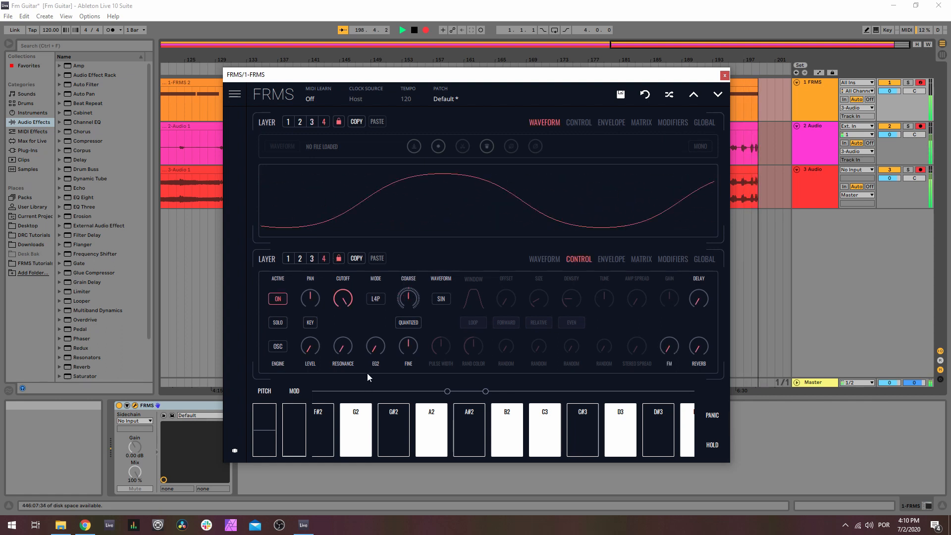
# Step: Try FM on layer 4 at lower coarse tunings, with the FM amount around 0.25
pyautogui.moveTo(668, 345); pyautogui.dragTo(664, 313)
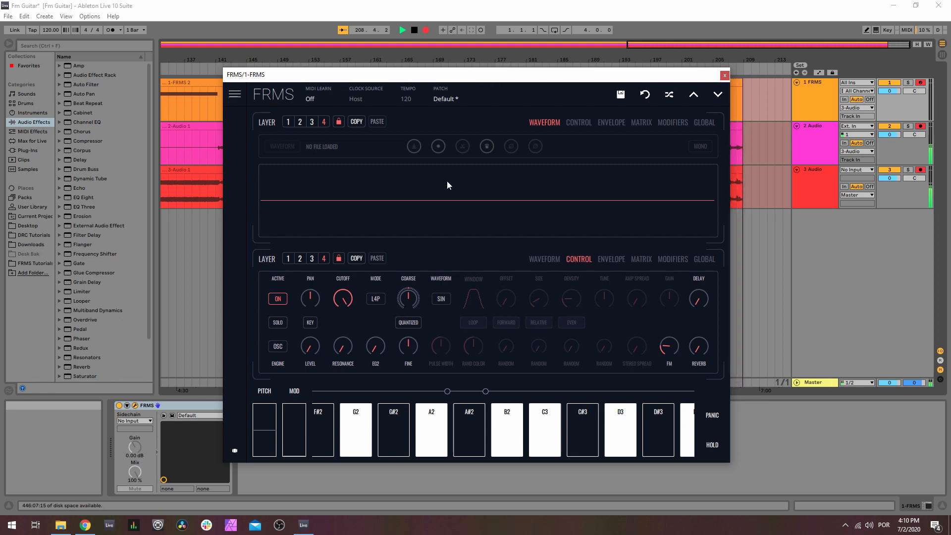
pyautogui.moveTo(410, 297); pyautogui.dragTo(412, 325)
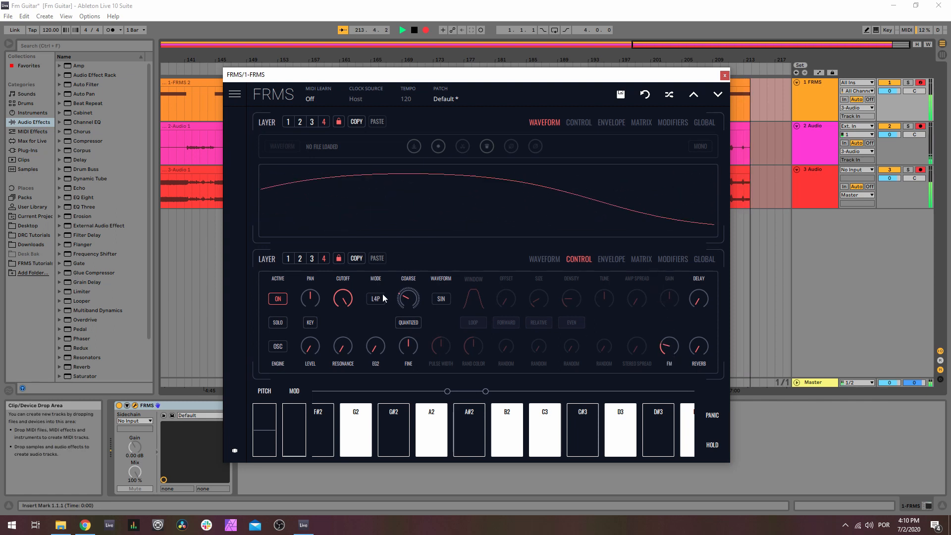
pyautogui.moveTo(405, 297); pyautogui.dragTo(456, 279)
pyautogui.moveTo(668, 352)
pyautogui.mouseDown()
pyautogui.moveTo(658, 285)
pyautogui.moveTo(656, 354)
pyautogui.mouseUp()
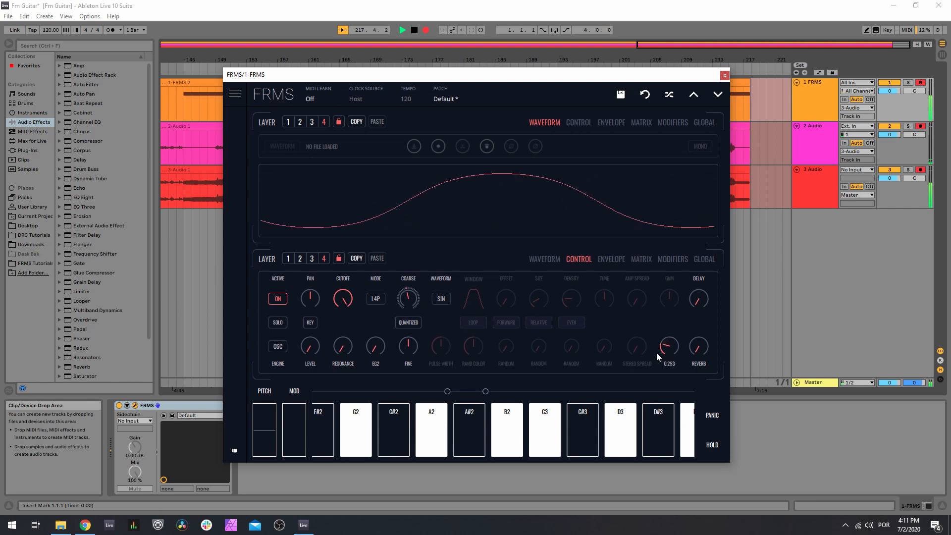
# Step: Try layer 4's coarse tuning at 11 and 21 with different FM amounts
pyautogui.moveTo(414, 297); pyautogui.dragTo(427, 276)
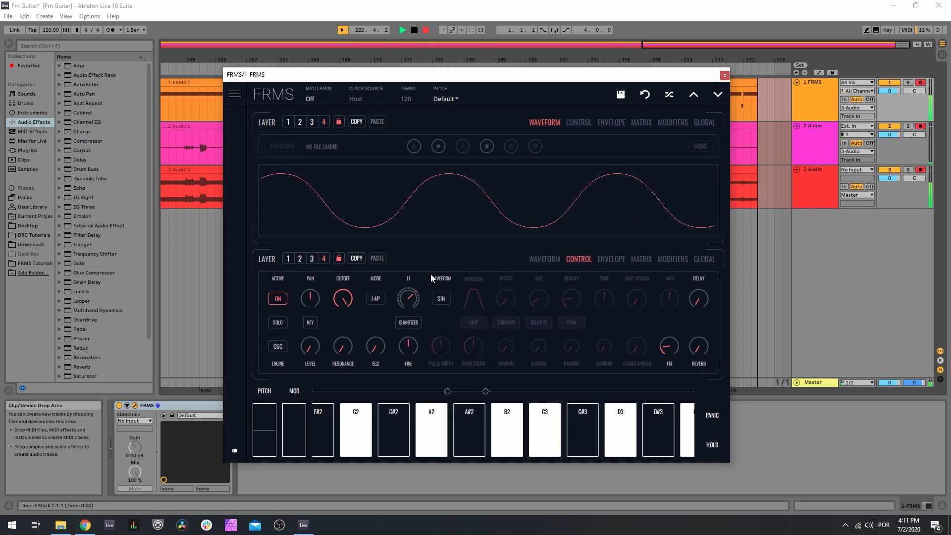
pyautogui.moveTo(665, 353); pyautogui.dragTo(667, 280)
pyautogui.moveTo(664, 318); pyautogui.dragTo(655, 357)
pyautogui.moveTo(412, 299); pyautogui.dragTo(450, 282)
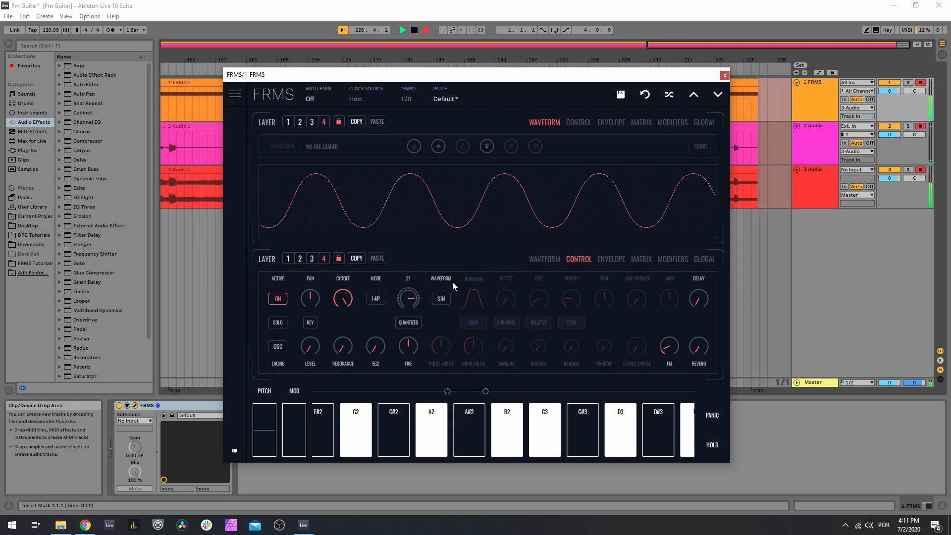
pyautogui.moveTo(663, 344); pyautogui.dragTo(657, 363)
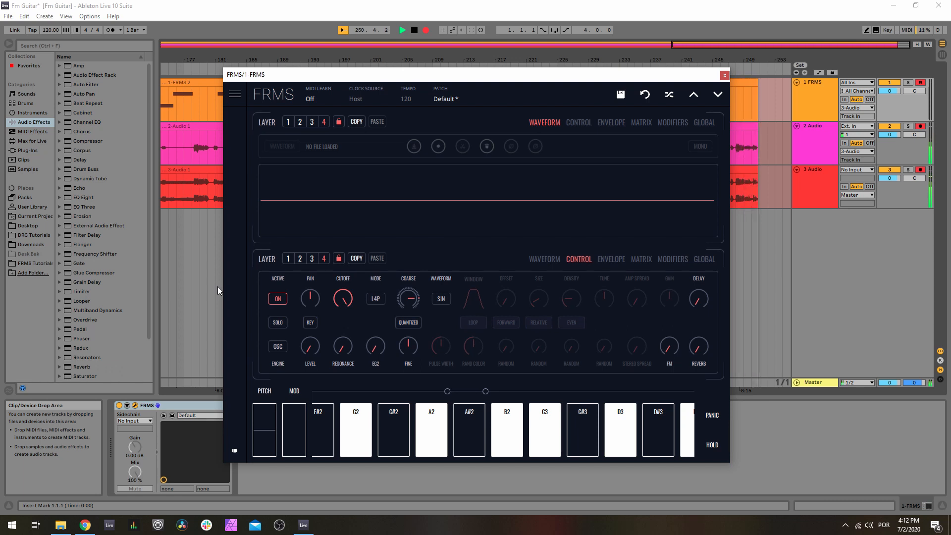
# Step: Drop layer 4's coarse tuning well below zero, test a higher FM amount, and return FM to zero
pyautogui.moveTo(474, 79); pyautogui.dragTo(474, 74)
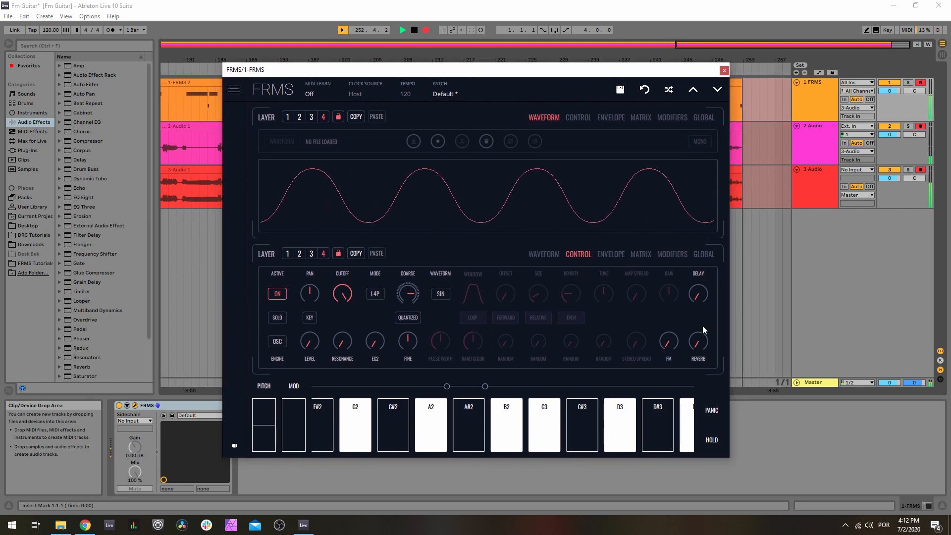
pyautogui.moveTo(664, 345); pyautogui.dragTo(661, 298)
pyautogui.moveTo(416, 299); pyautogui.dragTo(410, 366)
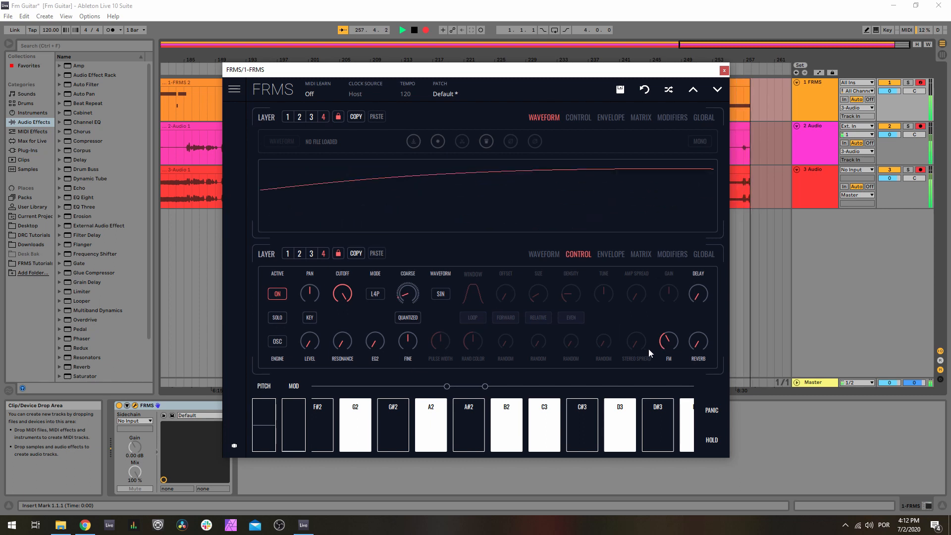
pyautogui.moveTo(663, 344); pyautogui.dragTo(641, 413)
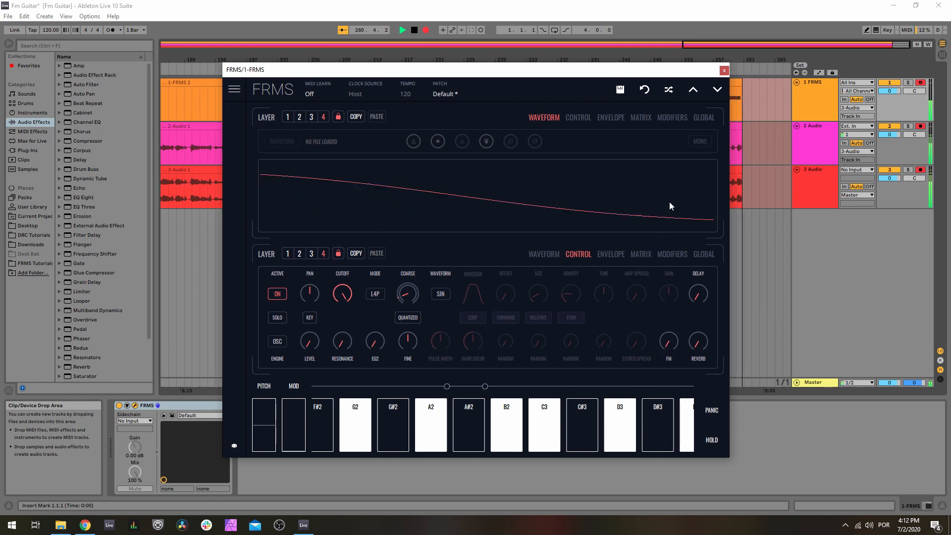
# Step: Check layer 4's envelopes and route EG 2 to FM with a positive amount in the modulation matrix
pyautogui.click(640, 254)
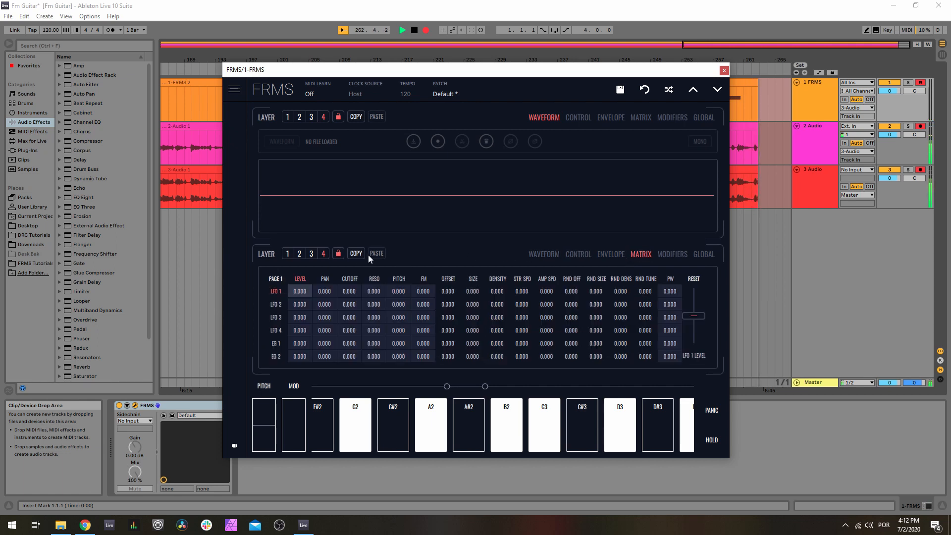
pyautogui.click(305, 353)
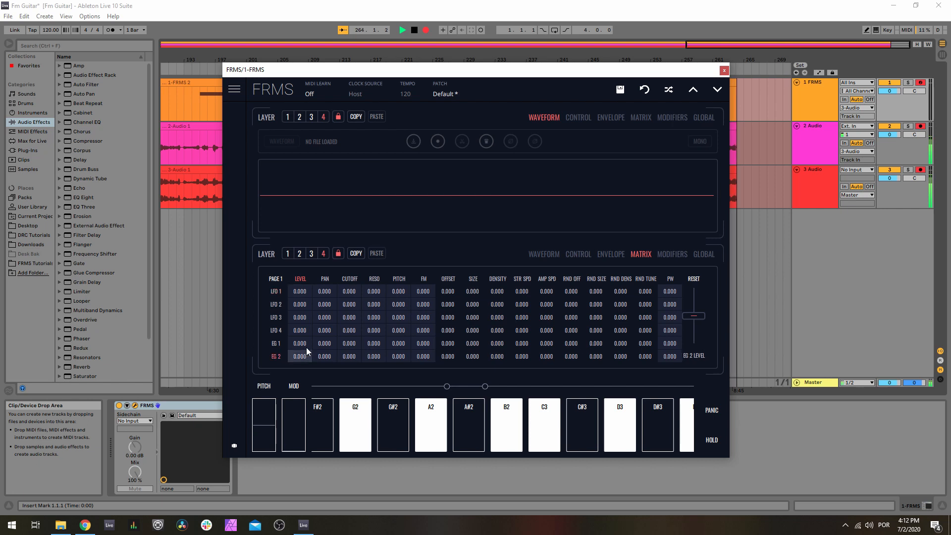
pyautogui.click(611, 254)
pyautogui.click(635, 255)
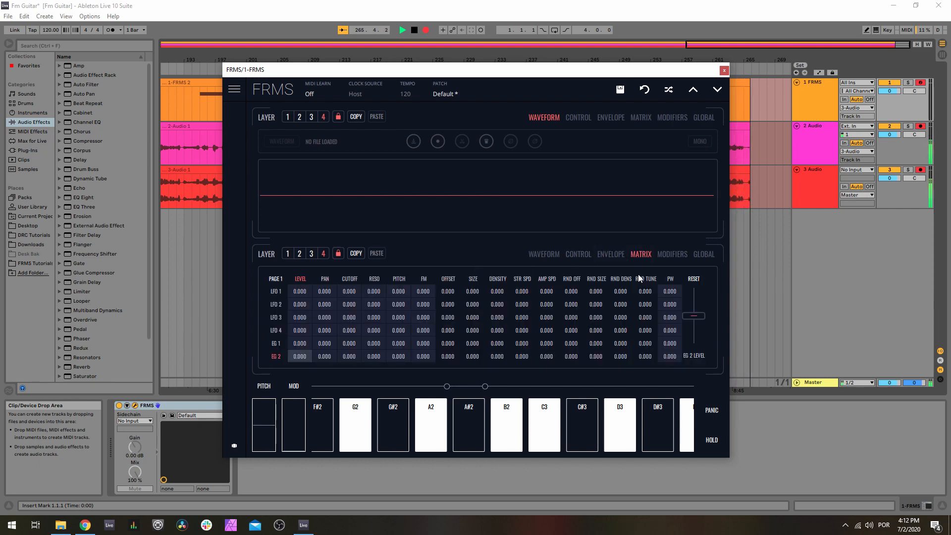
pyautogui.click(612, 251)
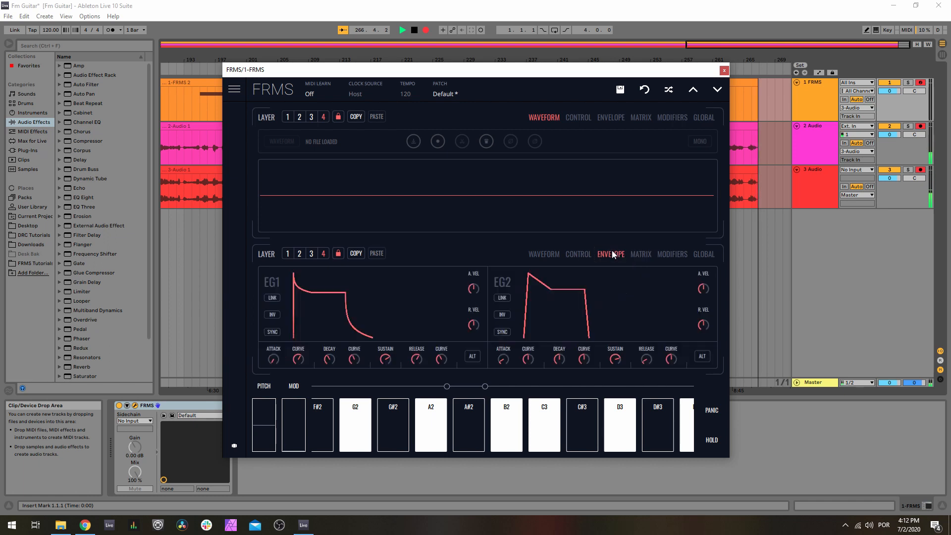
pyautogui.click(638, 255)
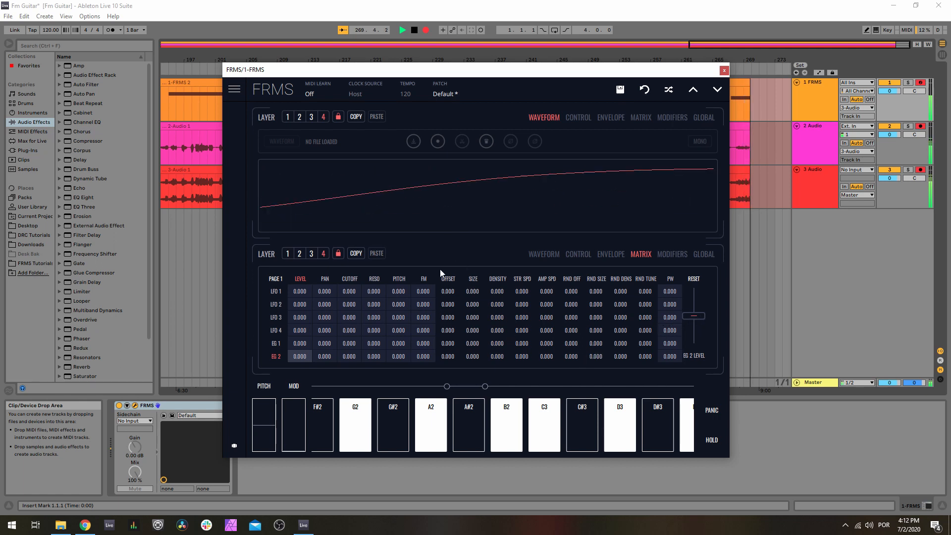
pyautogui.click(424, 356)
pyautogui.moveTo(695, 316); pyautogui.dragTo(701, 296)
# Step: Lower the sustain of layer 4's EG2 to about 0.077 and raise its attack strongly
pyautogui.click(620, 253)
pyautogui.moveTo(616, 364)
pyautogui.moveTo(616, 364); pyautogui.dragTo(643, 457)
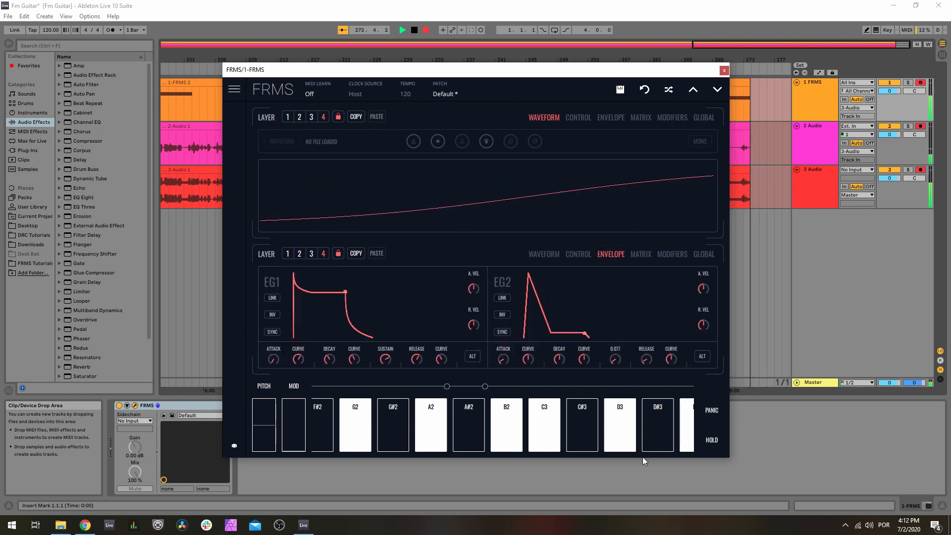
pyautogui.moveTo(503, 358); pyautogui.dragTo(508, 243)
# Step: Show EG2's alternate parameters, raise the maximum attack time, and raise the maximum decay time to about 5233 ms
pyautogui.click(702, 357)
pyautogui.moveTo(529, 359); pyautogui.dragTo(534, 313)
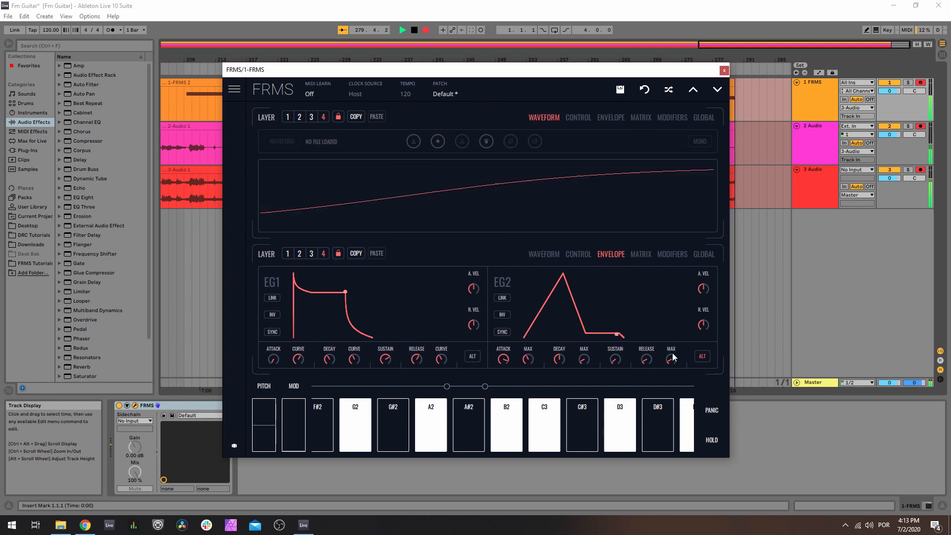
pyautogui.moveTo(585, 360); pyautogui.dragTo(575, 294)
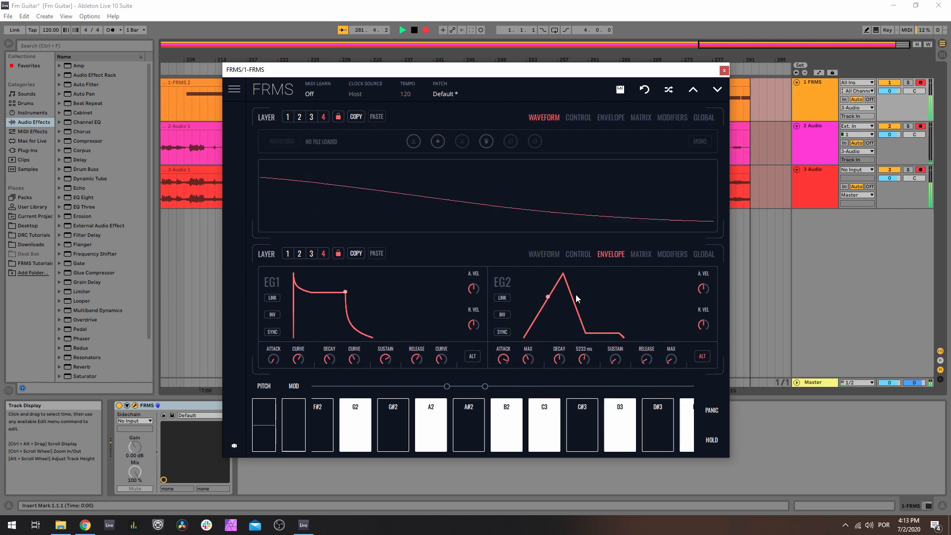
pyautogui.moveTo(575, 294); pyautogui.dragTo(576, 299)
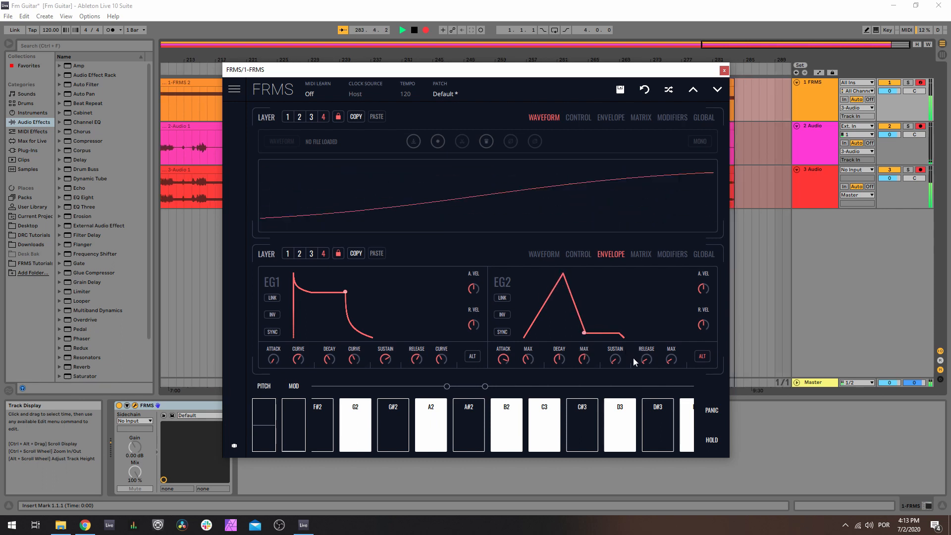
# Step: Bend EG2's attack on layer 4 into an inward curve and bow its decay slightly outward, returning to the alternate parameters
pyautogui.click(702, 357)
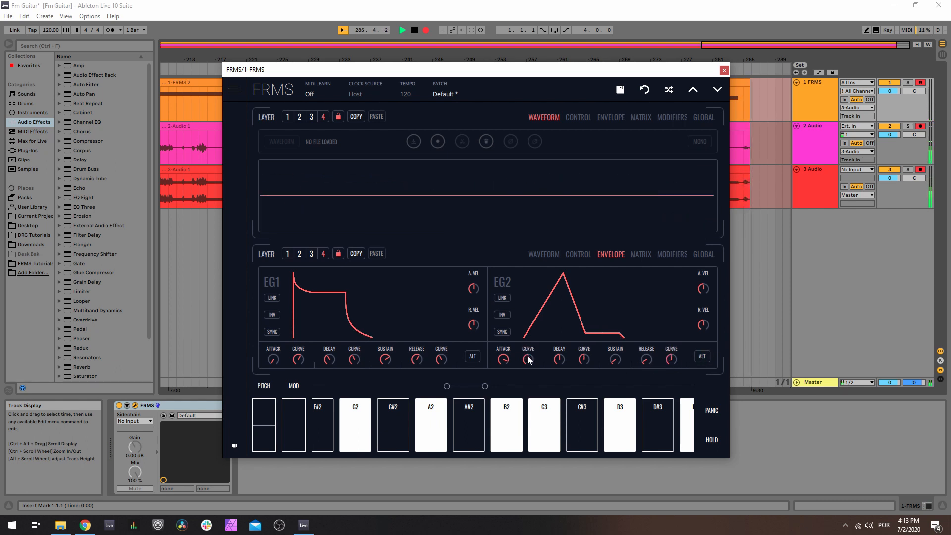
pyautogui.moveTo(528, 360); pyautogui.dragTo(526, 367)
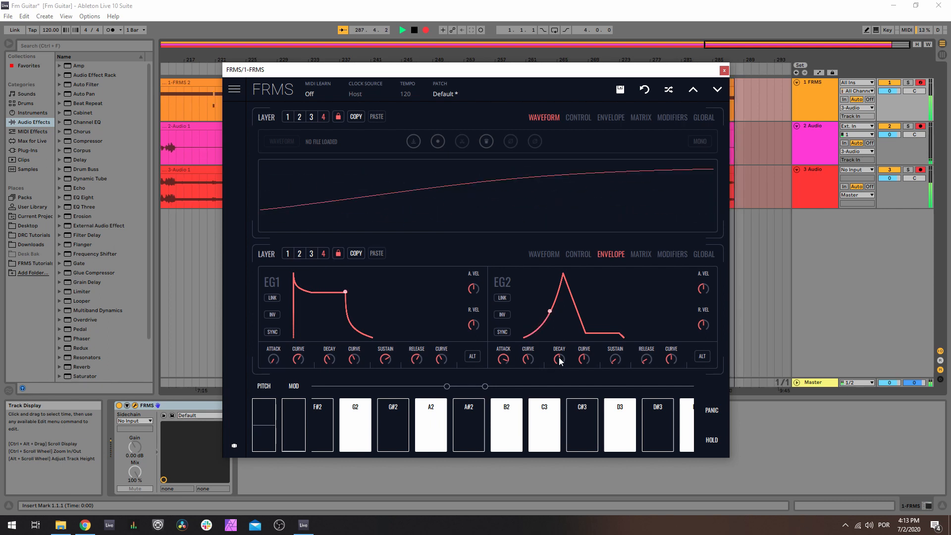
pyautogui.moveTo(584, 358); pyautogui.dragTo(584, 348)
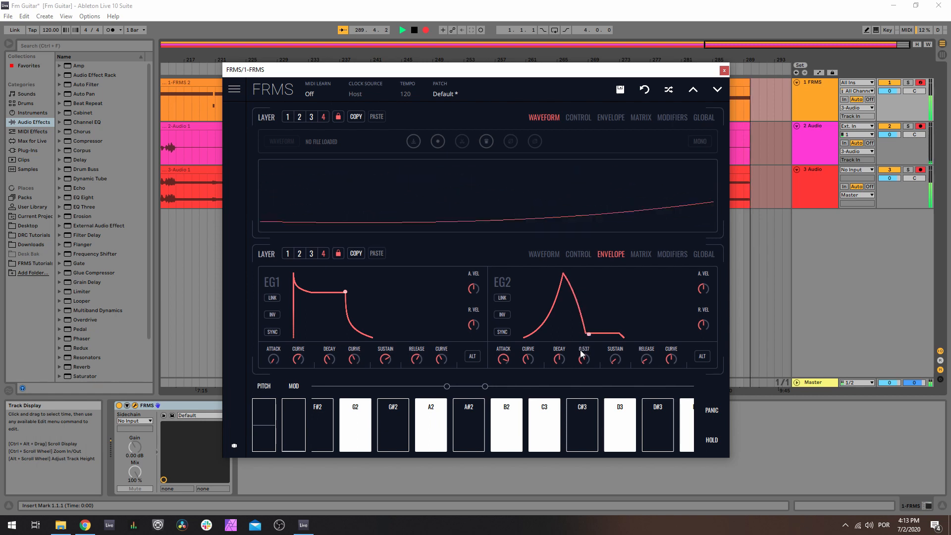
pyautogui.moveTo(582, 348); pyautogui.dragTo(581, 368)
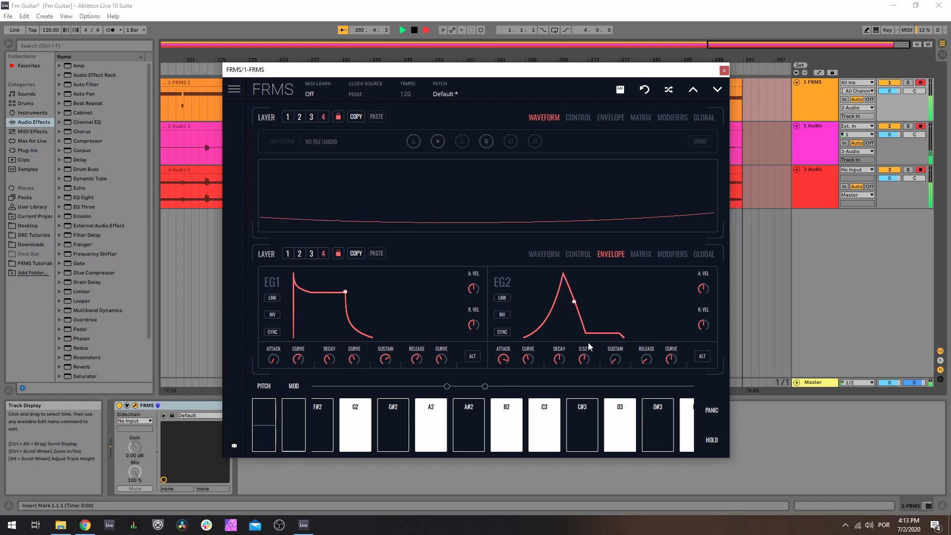
pyautogui.click(702, 356)
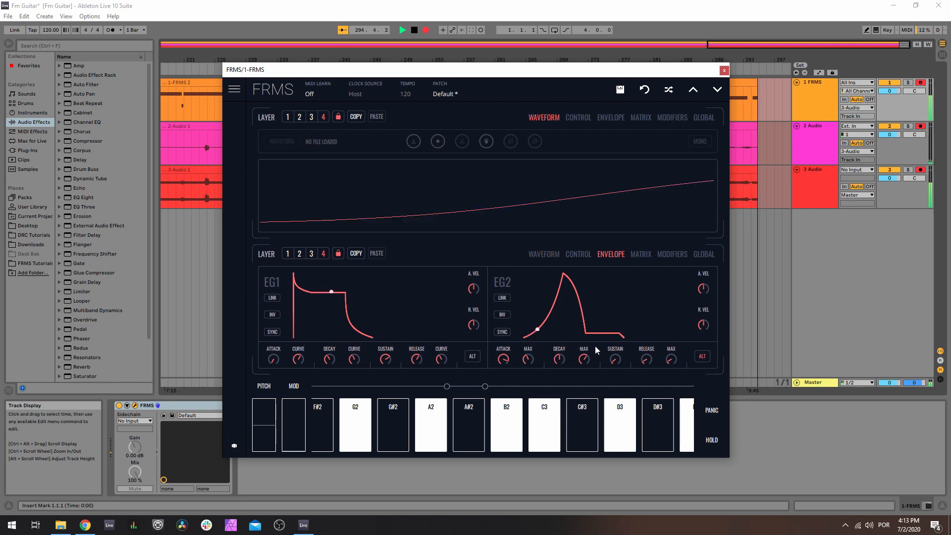
# Step: Set layer 4's EG 2 to FM modulation to about 0.8 in the matrix, keeping layer 3's EG 2 to FM at zero
pyautogui.click(640, 254)
pyautogui.moveTo(691, 298); pyautogui.dragTo(709, 290)
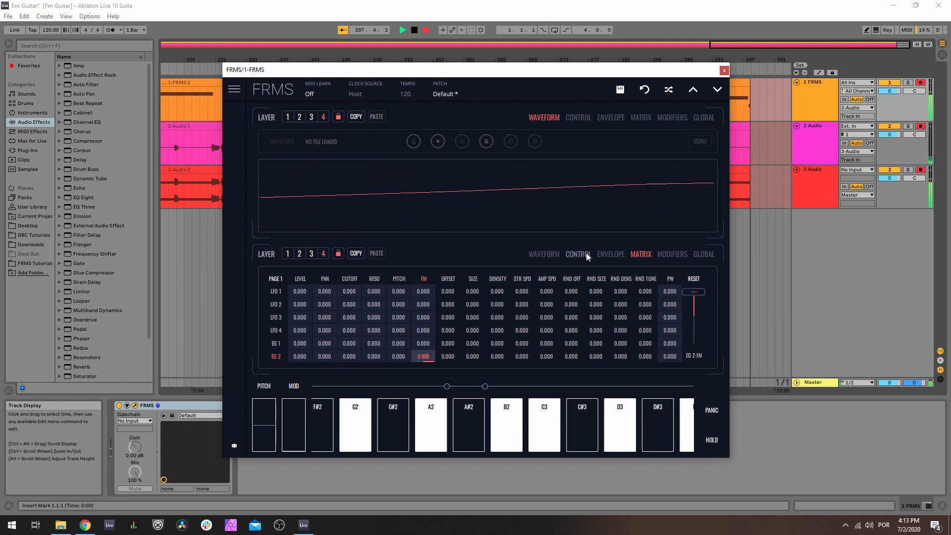
pyautogui.click(311, 253)
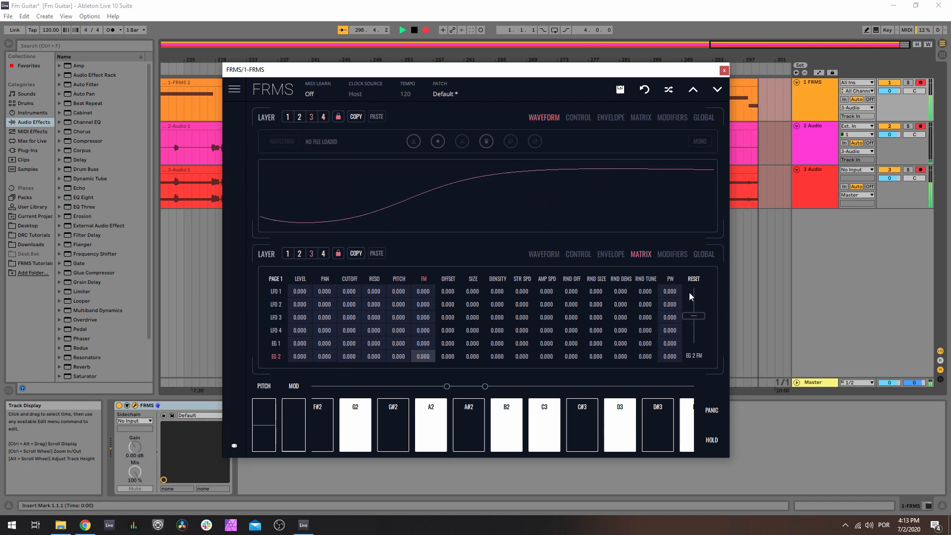
pyautogui.click(579, 254)
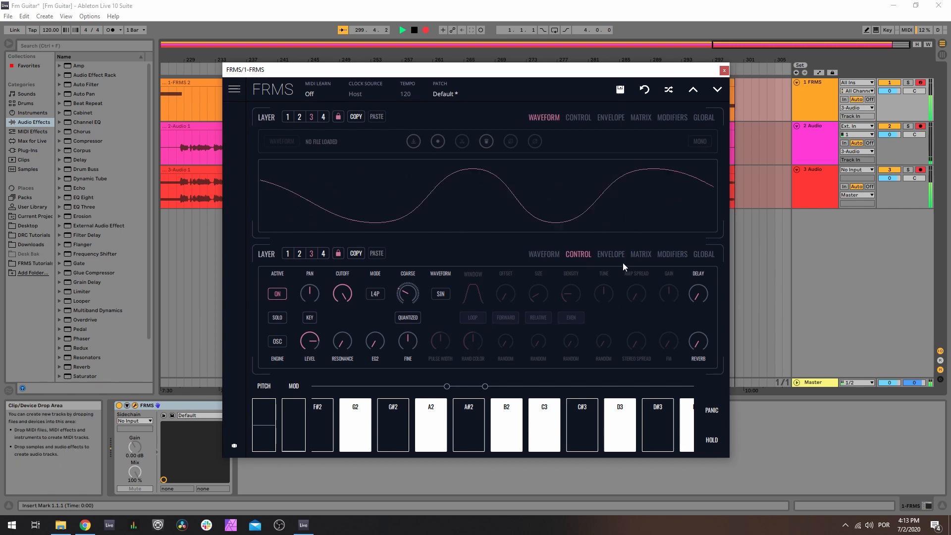
pyautogui.click(640, 254)
pyautogui.click(701, 317)
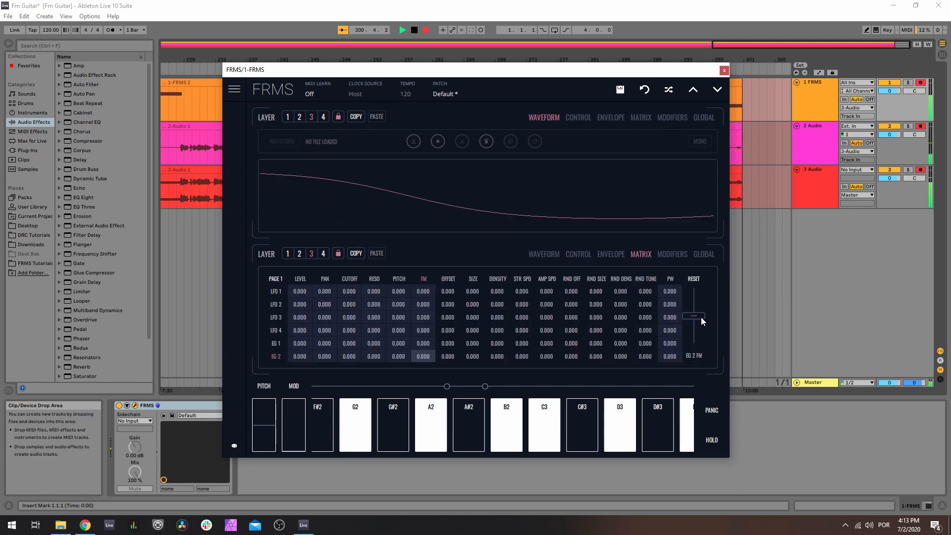
pyautogui.doubleClick(701, 317)
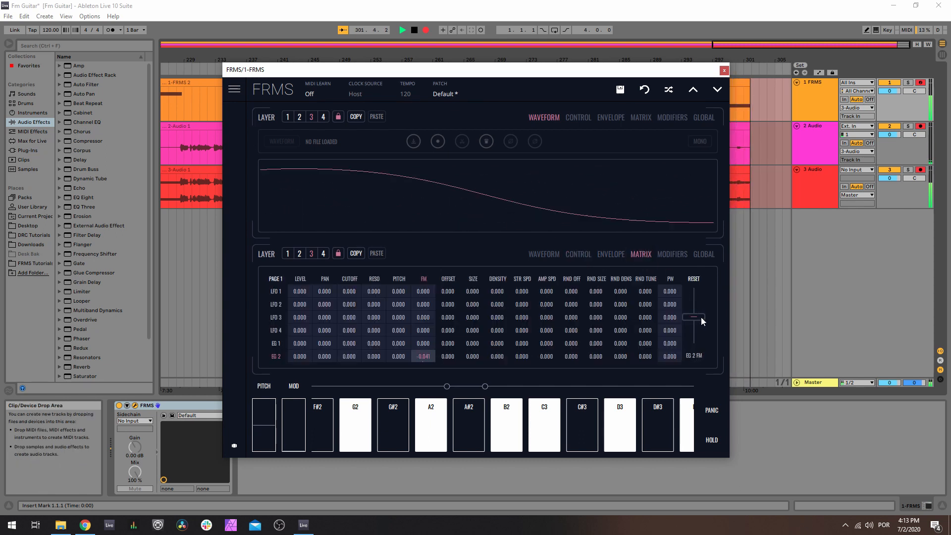
pyautogui.click(323, 253)
pyautogui.moveTo(693, 316); pyautogui.dragTo(700, 293)
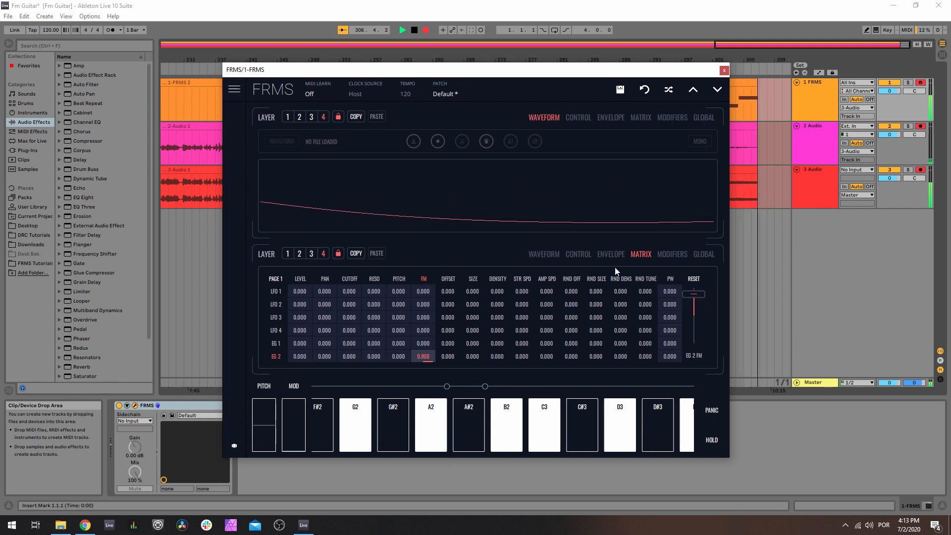
# Step: Raise layer 3's reverb to just below halfway
pyautogui.click(311, 253)
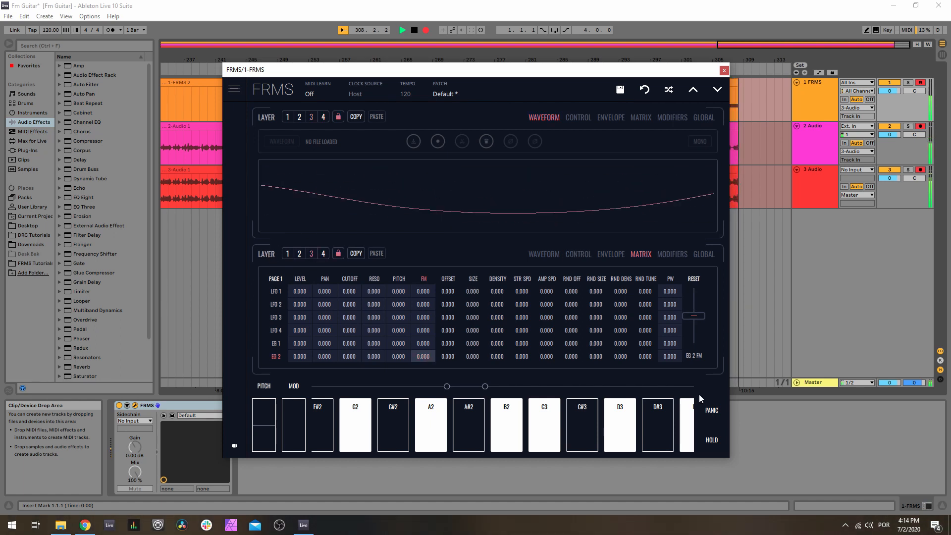
pyautogui.click(572, 254)
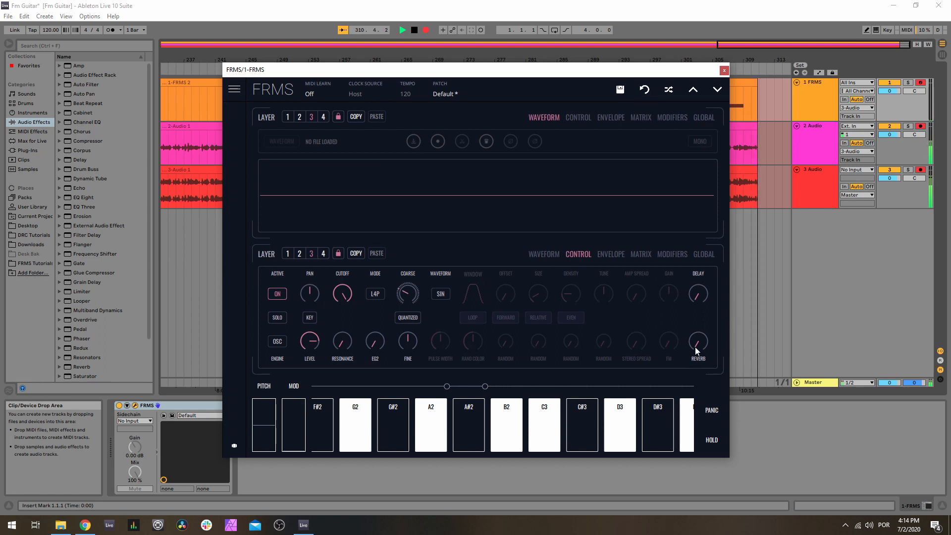
pyautogui.moveTo(694, 347); pyautogui.dragTo(693, 280)
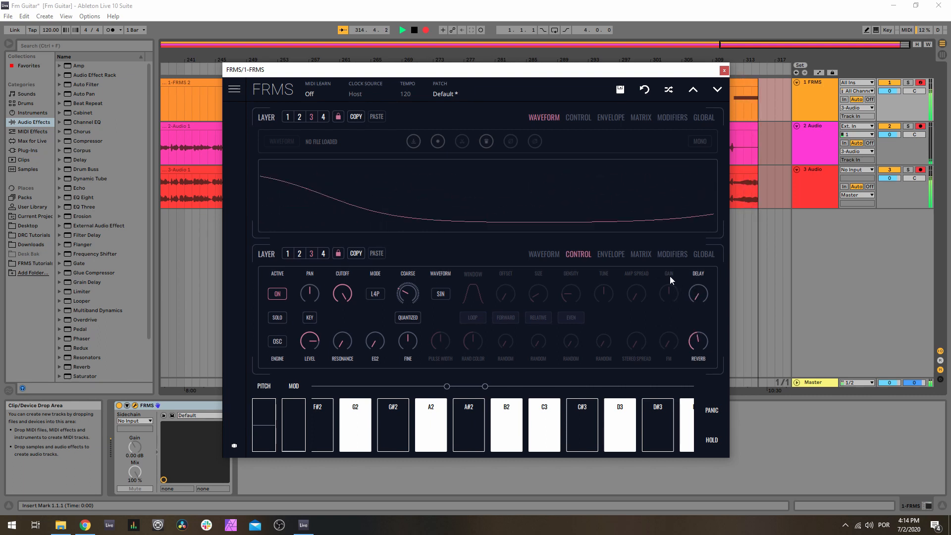
# Step: Check the controls of layers 2 and 1, and bring layer 3's level down to zero
pyautogui.click(299, 253)
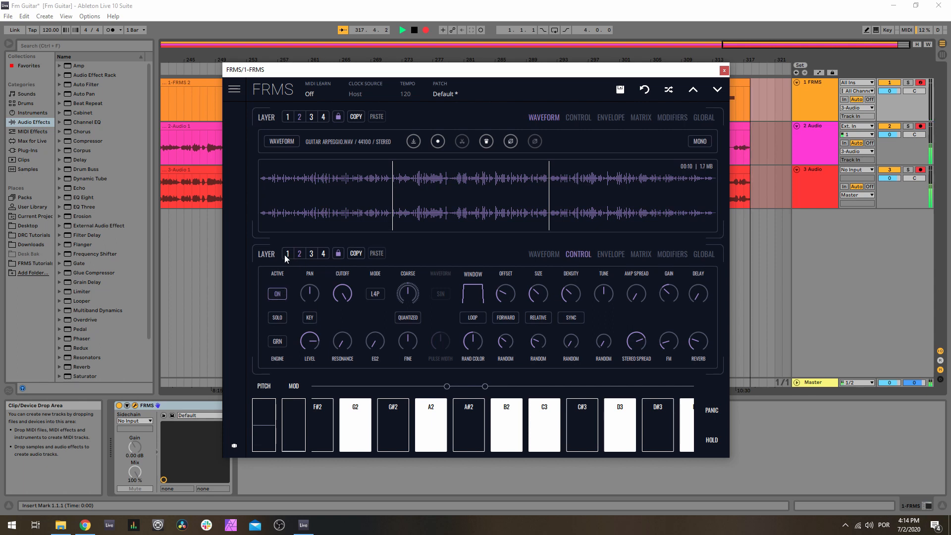
pyautogui.click(287, 255)
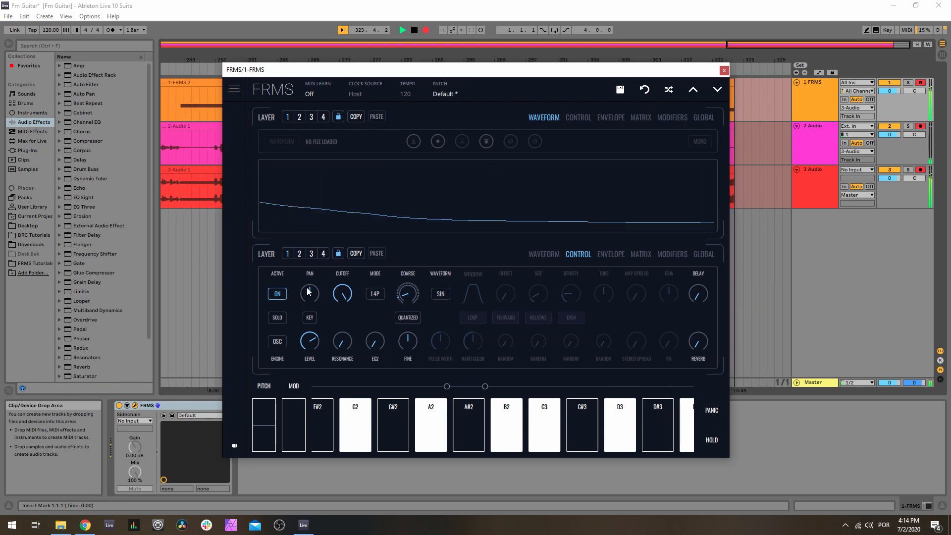
pyautogui.click(312, 254)
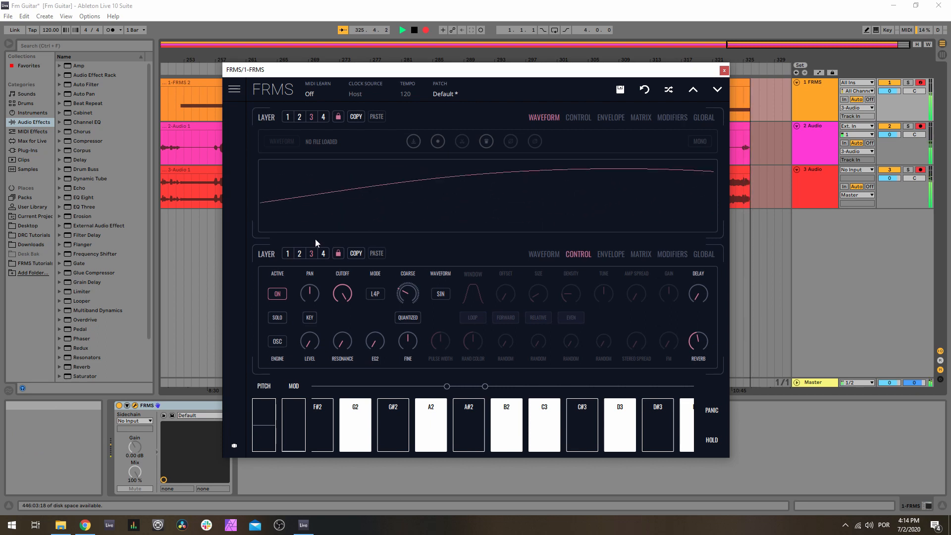
# Step: Raise layer 1's coarse tuning, leaving it still well below zero
pyautogui.click(299, 117)
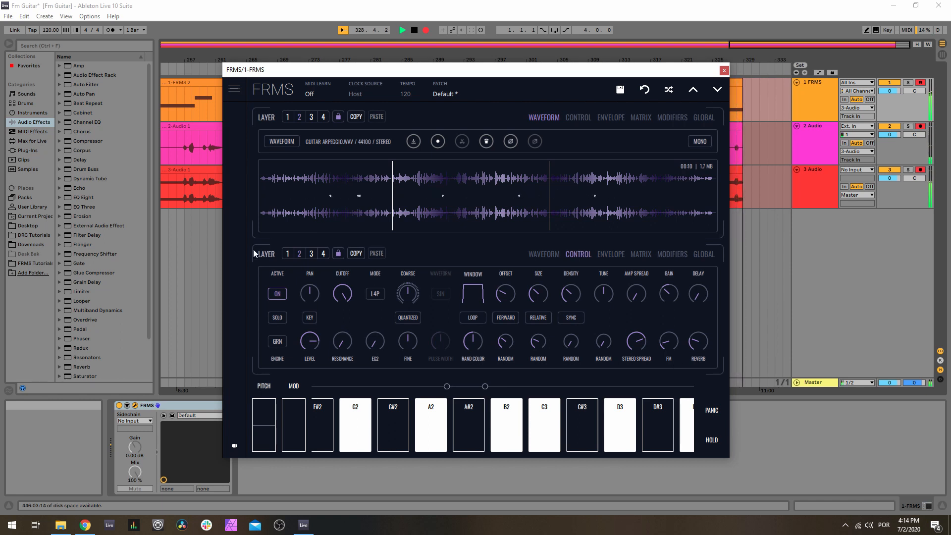
pyautogui.click(288, 254)
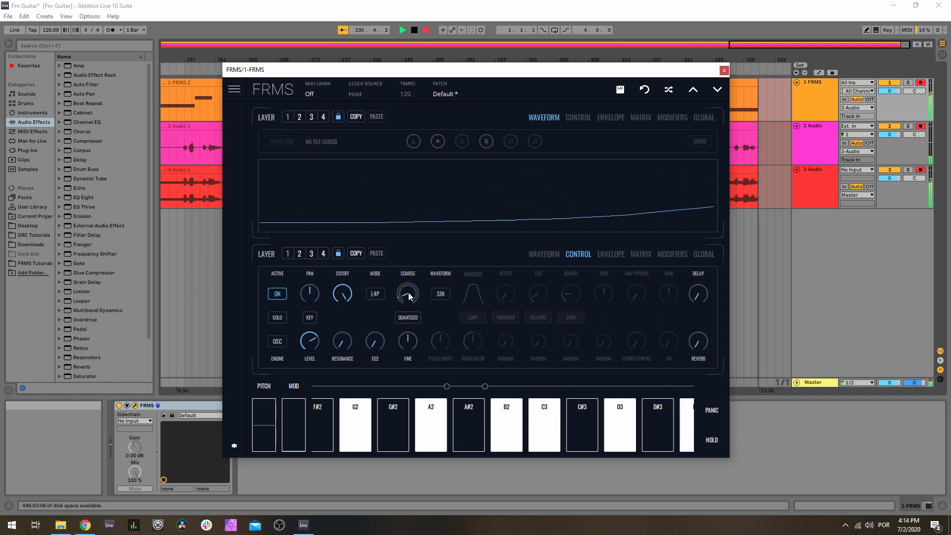
pyautogui.moveTo(408, 293)
pyautogui.moveTo(408, 292); pyautogui.dragTo(455, 273)
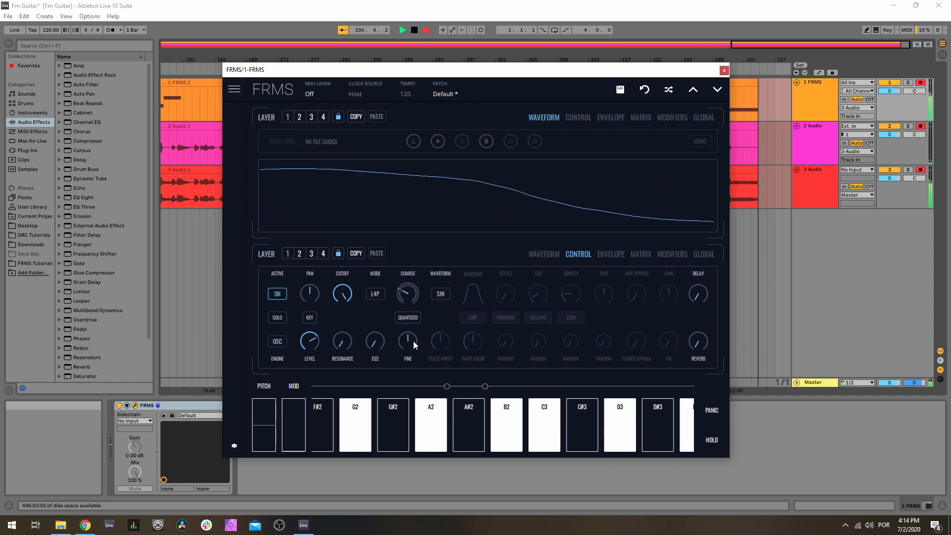
# Step: Lower the levels of layers 1 and 2 to zero, and bring layer 2's level back up to 0.810
pyautogui.click(278, 339)
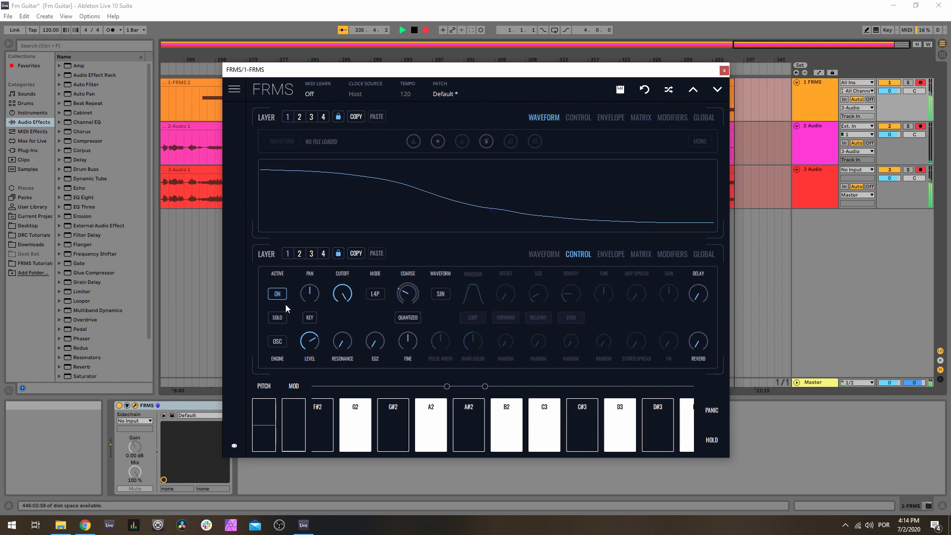
pyautogui.moveTo(310, 340); pyautogui.dragTo(310, 366)
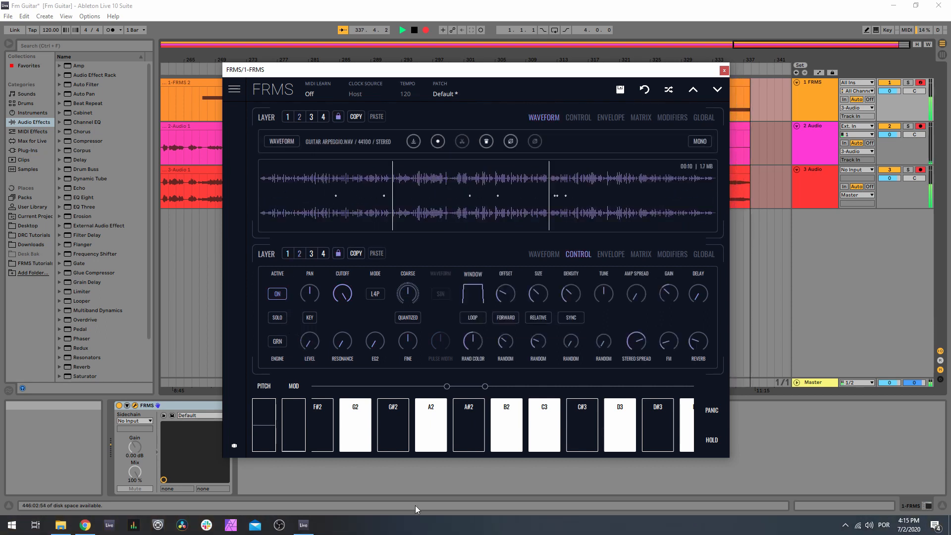
pyautogui.moveTo(655, 325)
pyautogui.mouseDown()
pyautogui.moveTo(664, 364)
pyautogui.moveTo(654, 338)
pyautogui.mouseUp()
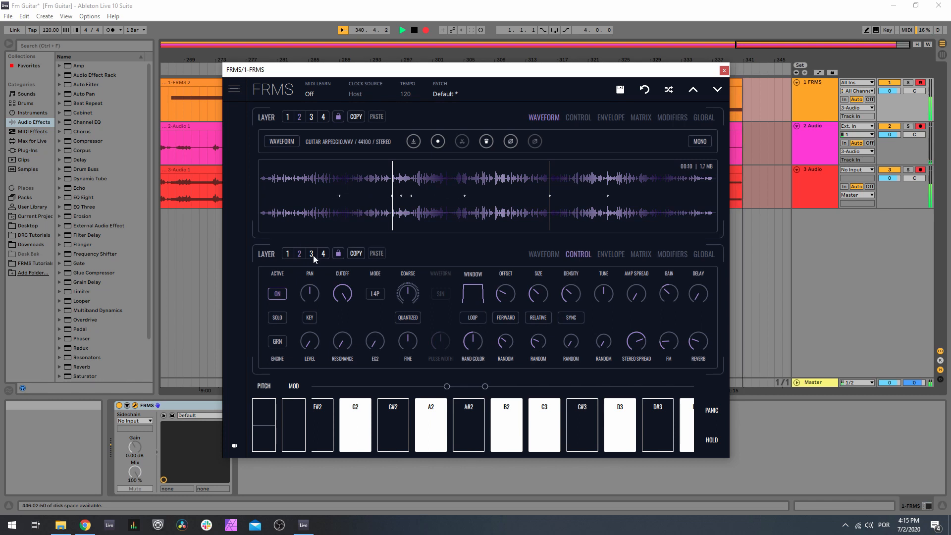
pyautogui.click(299, 253)
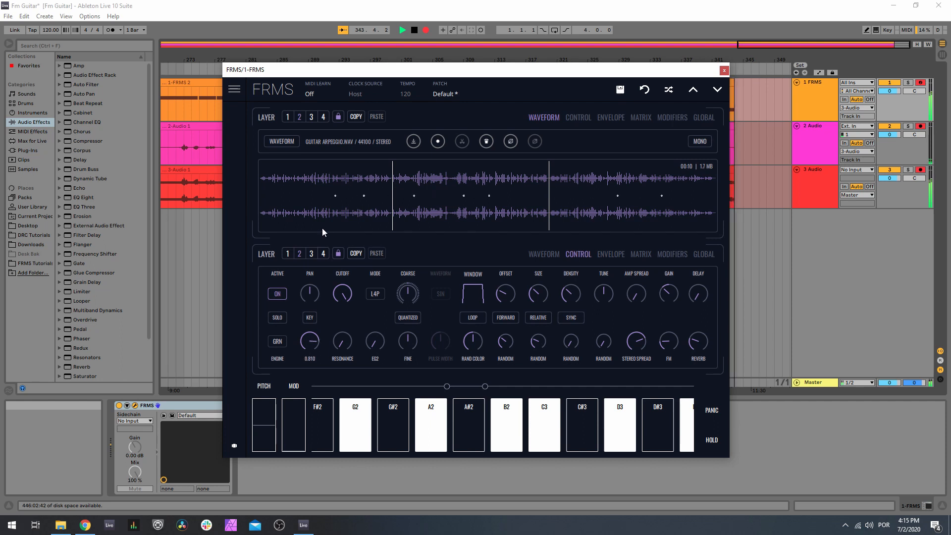
# Step: Raise layer 1's coarse tuning to just below centre and its level to about halfway
pyautogui.click(287, 253)
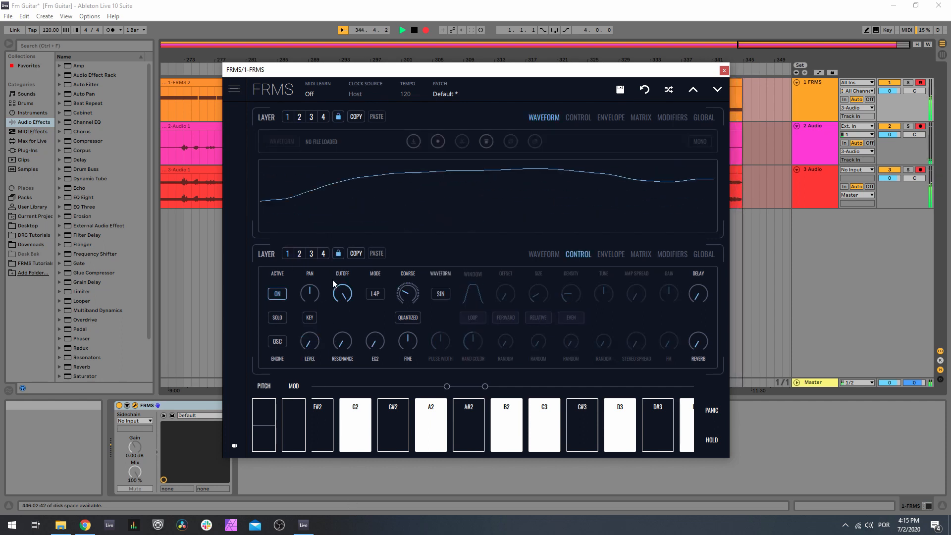
pyautogui.moveTo(312, 343); pyautogui.dragTo(329, 287)
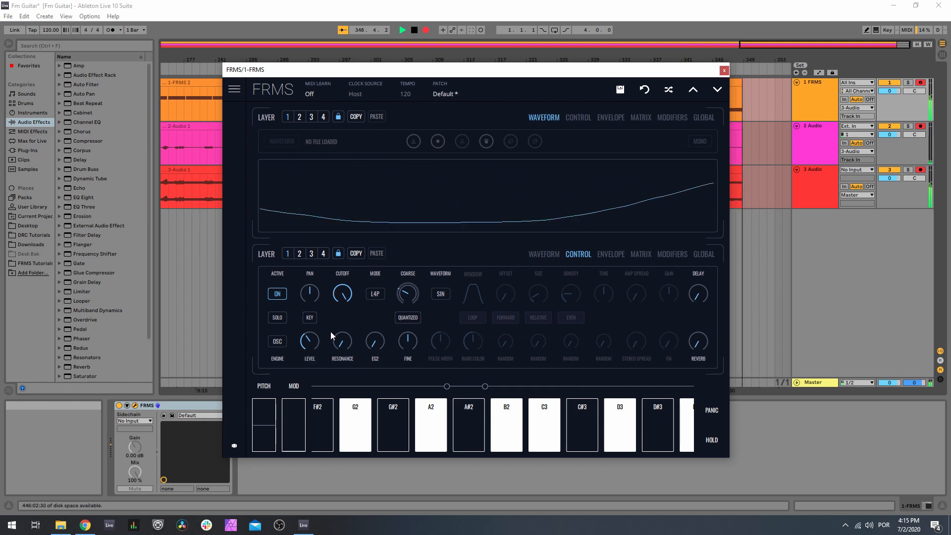
pyautogui.moveTo(411, 295); pyautogui.dragTo(415, 275)
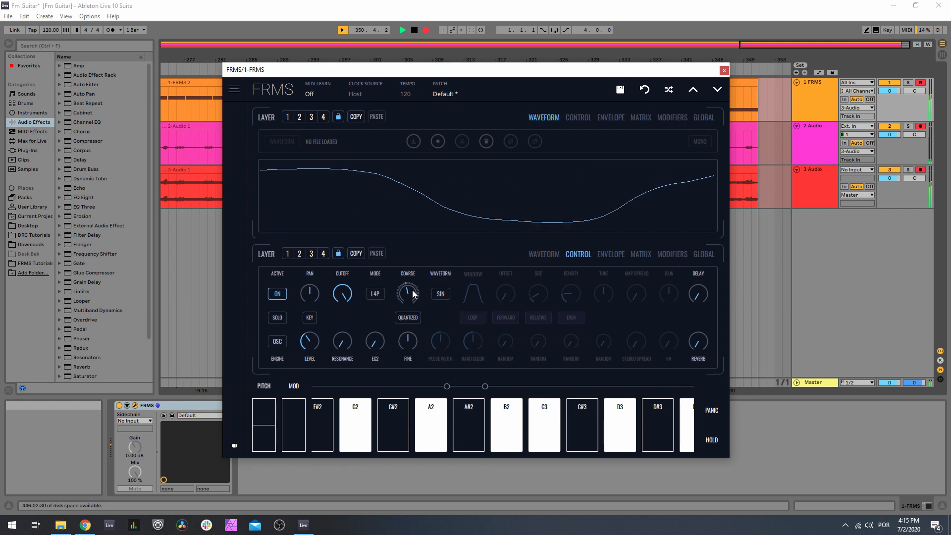
pyautogui.moveTo(309, 340); pyautogui.dragTo(313, 319)
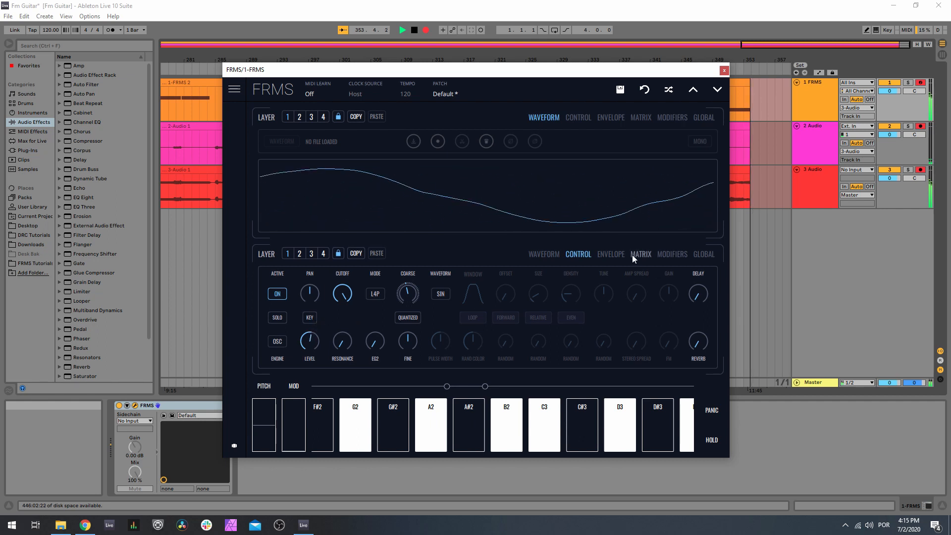
# Step: Route LFO 1 to pan on layer 1 in the modulation matrix with an amount of about 0.485
pyautogui.click(611, 257)
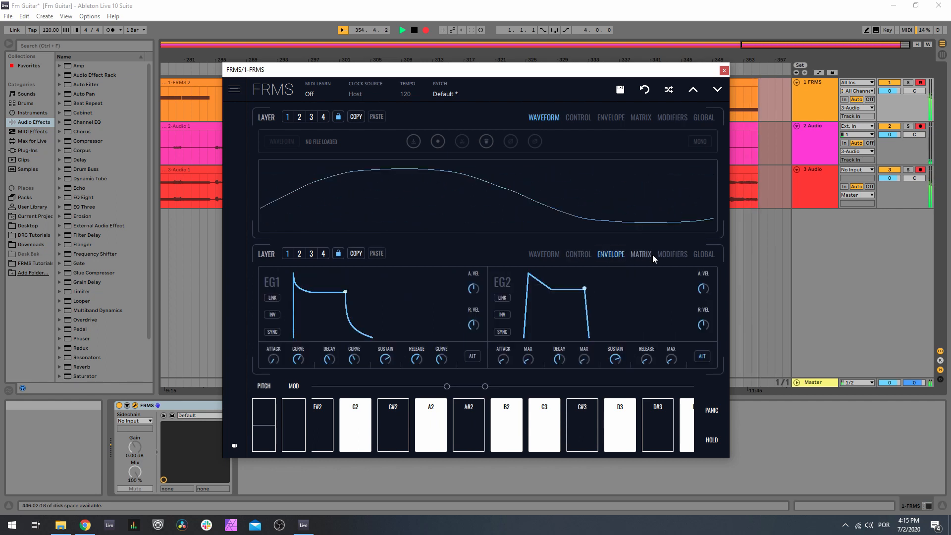
pyautogui.click(640, 254)
pyautogui.click(278, 278)
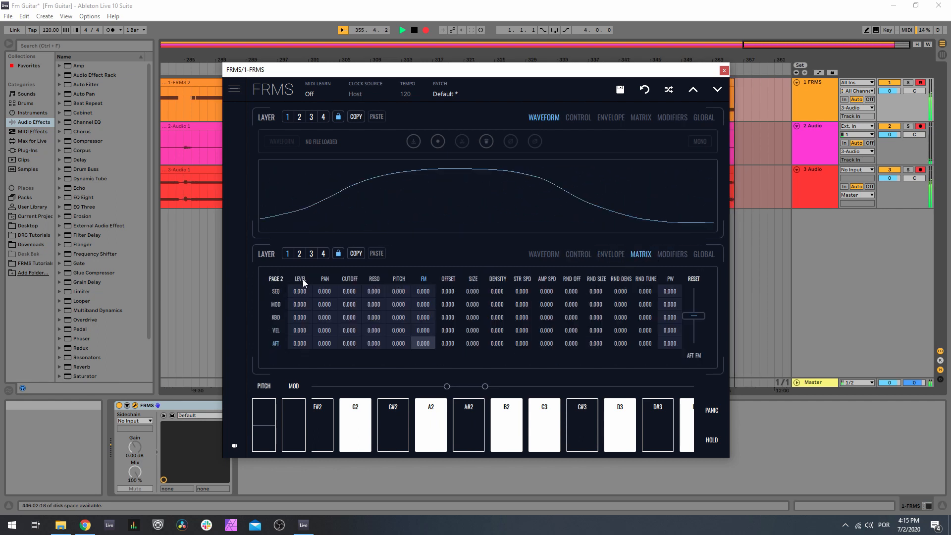
pyautogui.click(277, 278)
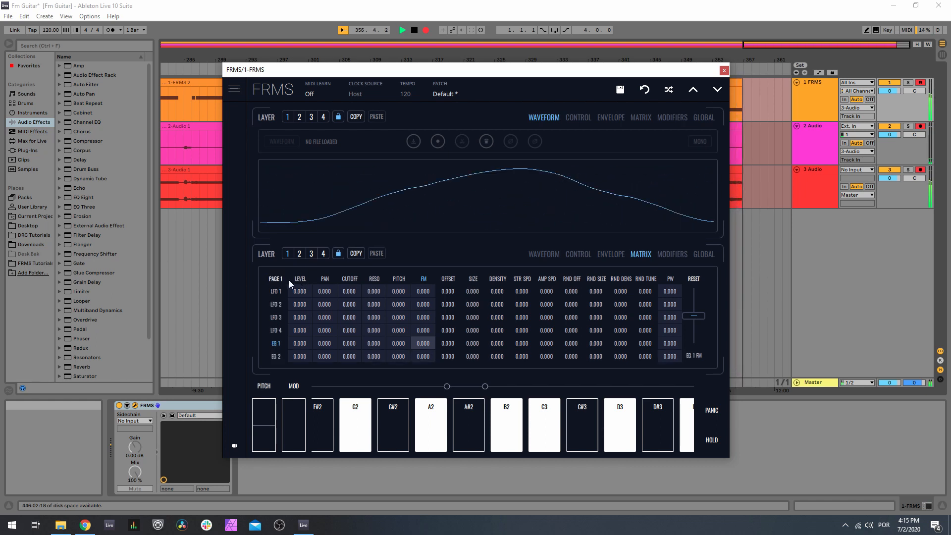
pyautogui.click(325, 291)
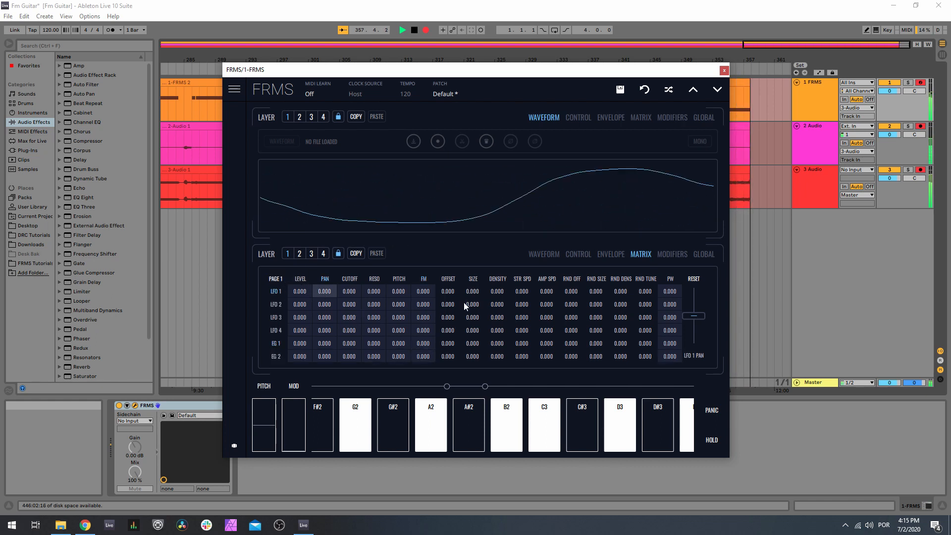
pyautogui.moveTo(696, 303); pyautogui.dragTo(697, 302)
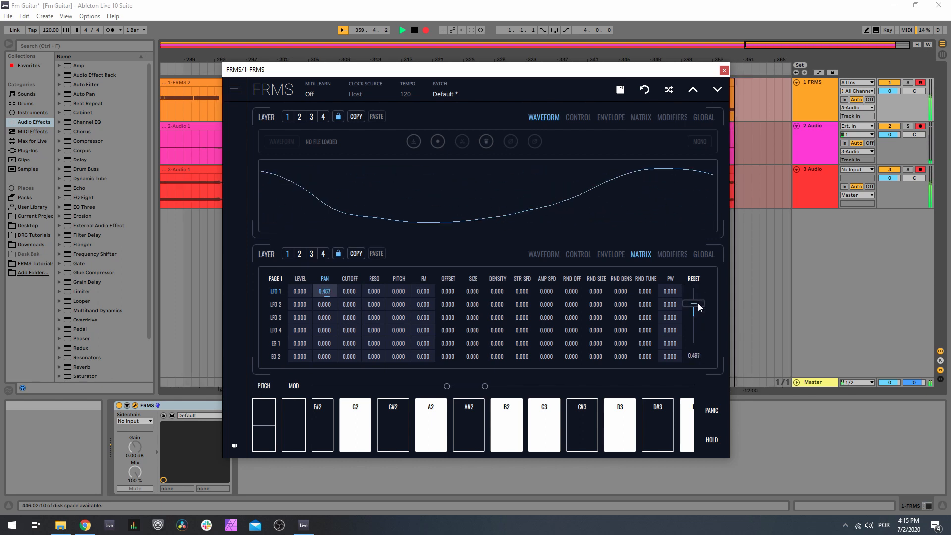
# Step: Show the modifiers in the upper section and raise LFO 1's rate slightly
pyautogui.click(673, 117)
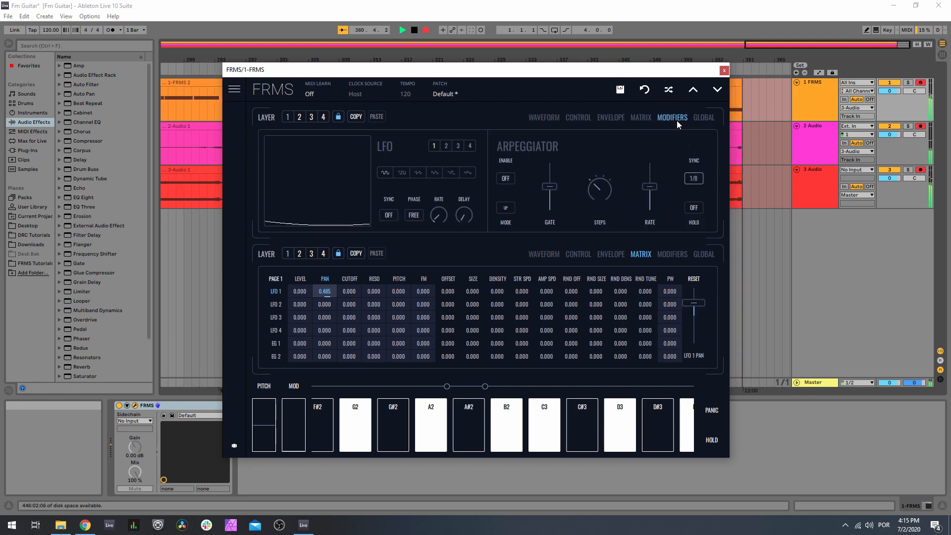
pyautogui.moveTo(439, 216)
pyautogui.mouseDown()
pyautogui.moveTo(442, 199)
pyautogui.moveTo(441, 207)
pyautogui.mouseUp()
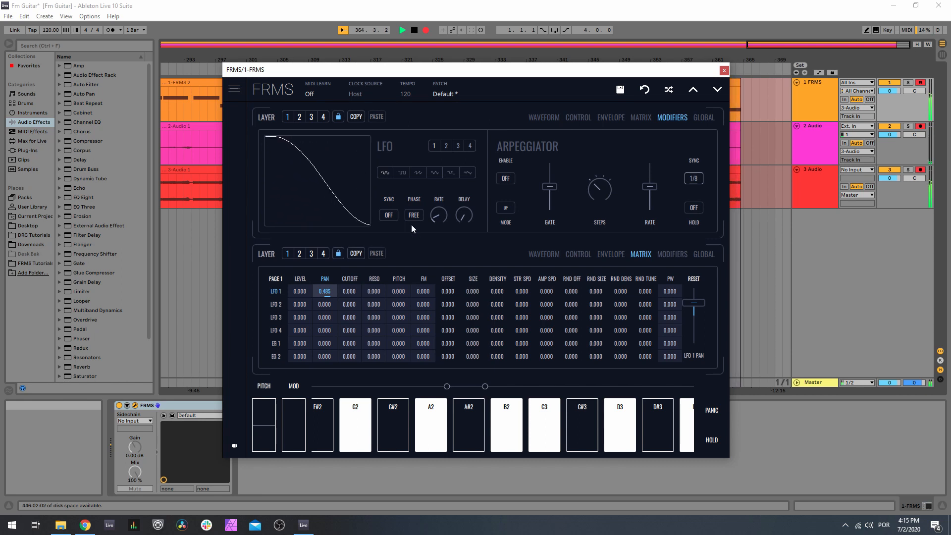
# Step: Show the layer controls in both sections and set layer 1's level to 0.457
pyautogui.click(299, 253)
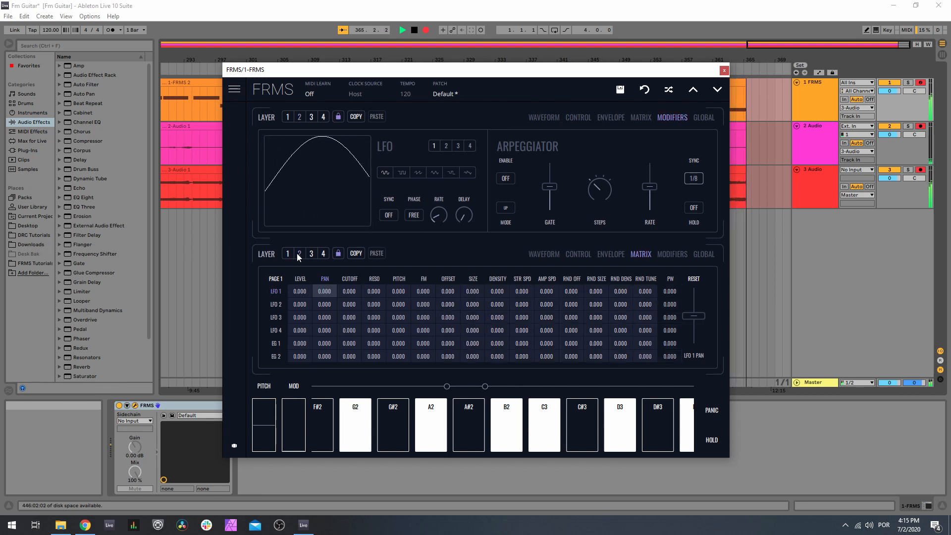
pyautogui.click(578, 117)
pyautogui.click(578, 254)
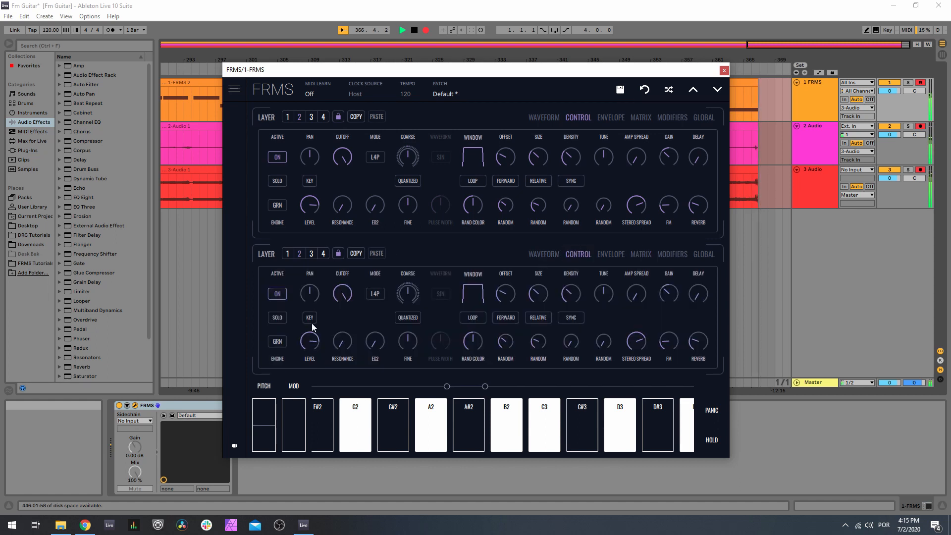
pyautogui.click(287, 254)
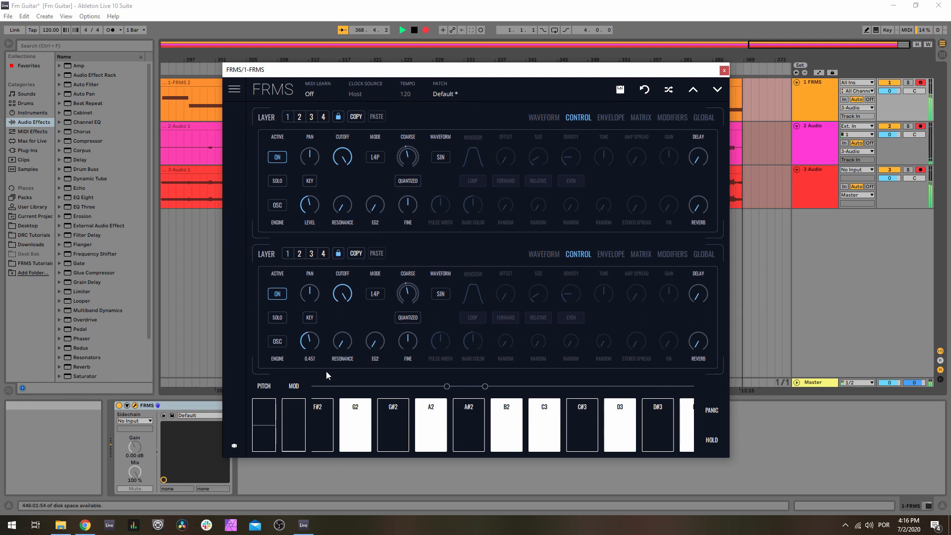
# Step: Try layer 2's filter in H2P mode with the cutoff lowered to 0.083, and restore L4P mode with the cutoff fully open
pyautogui.click(300, 253)
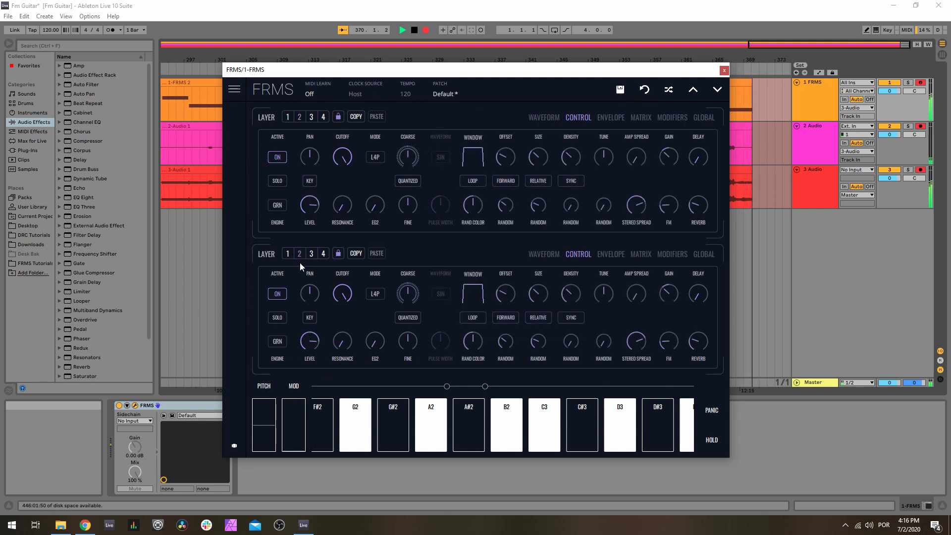
pyautogui.click(276, 295)
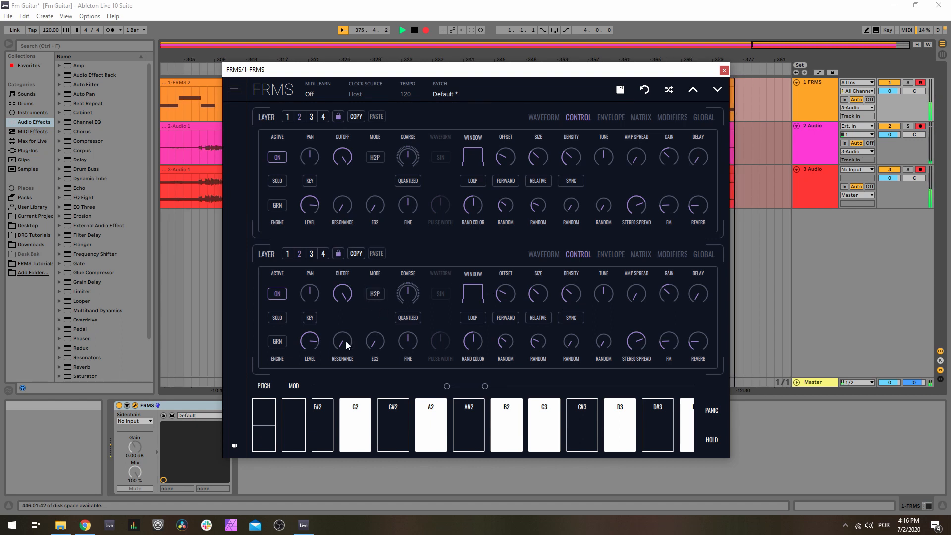
pyautogui.moveTo(343, 297); pyautogui.dragTo(349, 334)
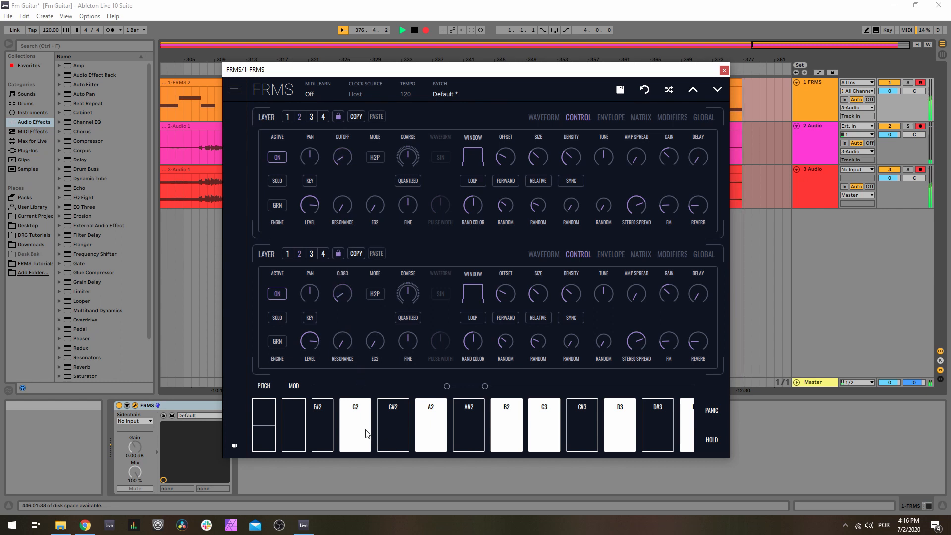
pyautogui.click(379, 297)
pyautogui.moveTo(339, 294); pyautogui.dragTo(342, 2)
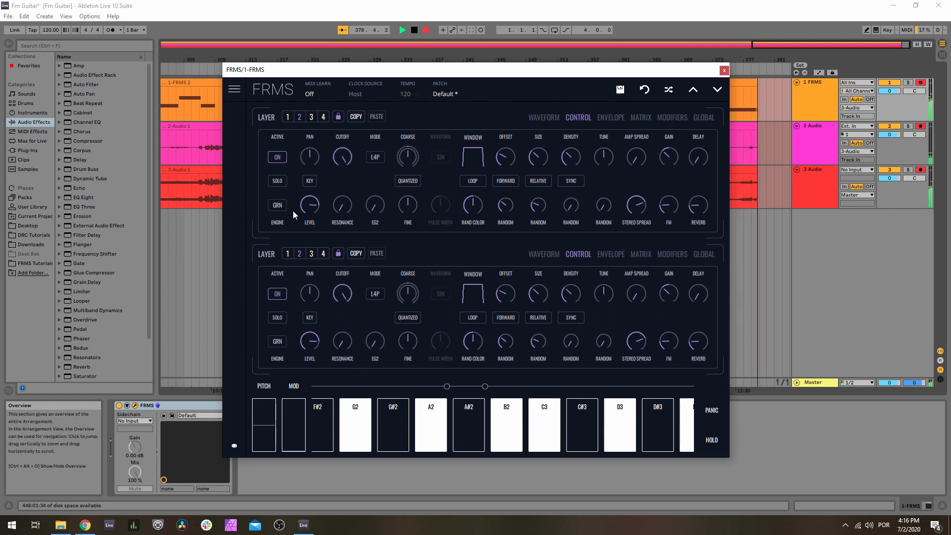
# Step: Raise layer 3's level to a little above halfway, and check the global settings and layer 3's modulation matrix
pyautogui.click(313, 252)
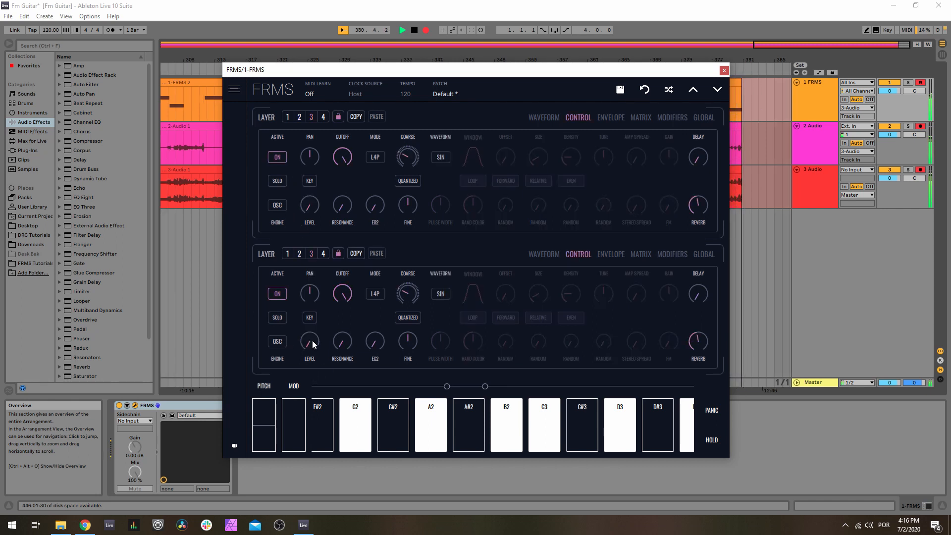
pyautogui.moveTo(314, 344); pyautogui.dragTo(320, 239)
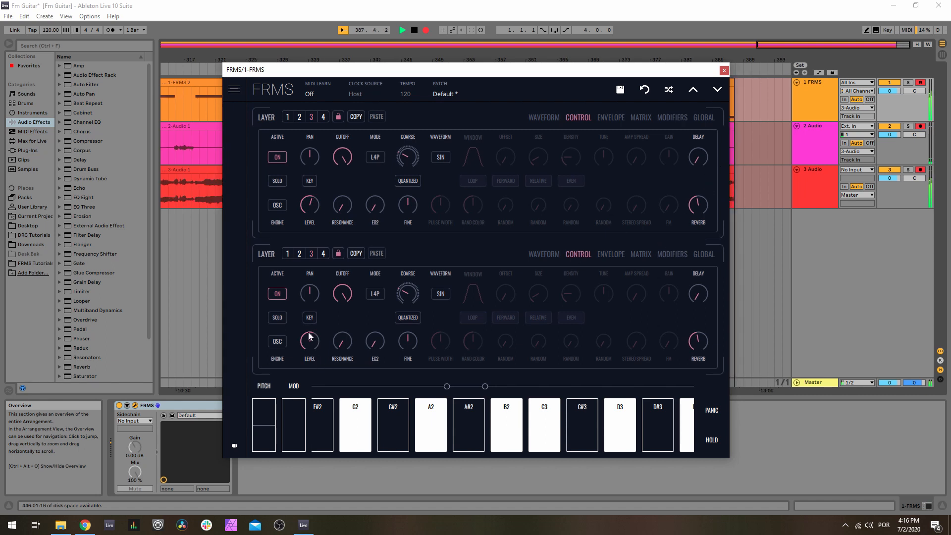
pyautogui.click(703, 254)
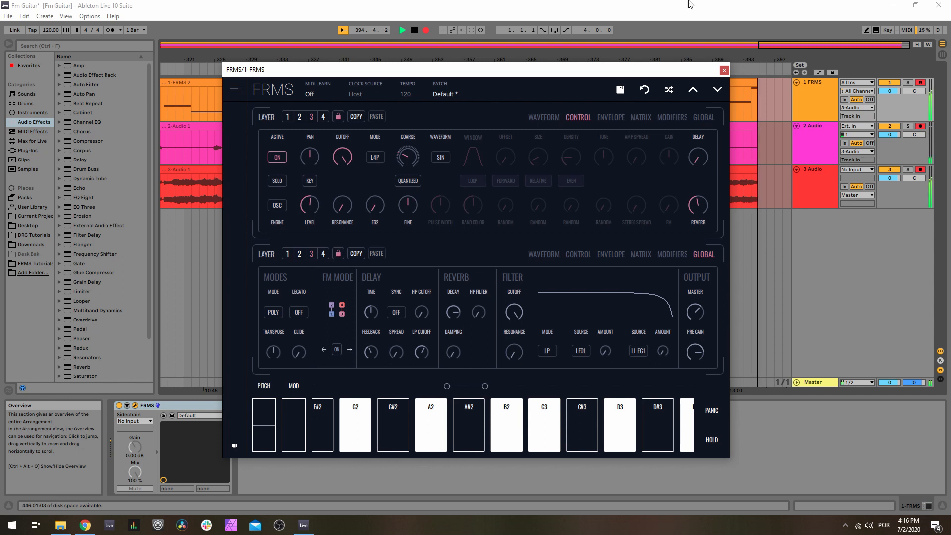
pyautogui.click(640, 259)
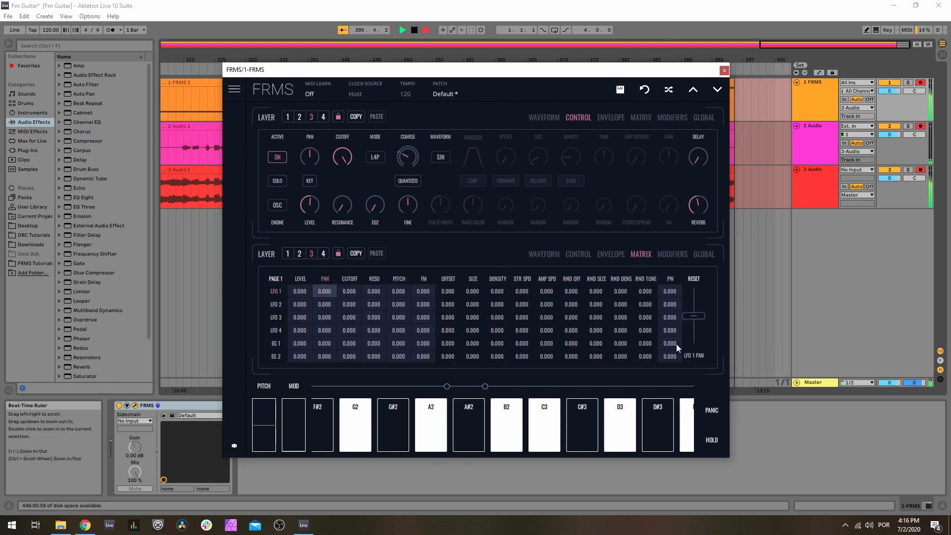
pyautogui.click(579, 255)
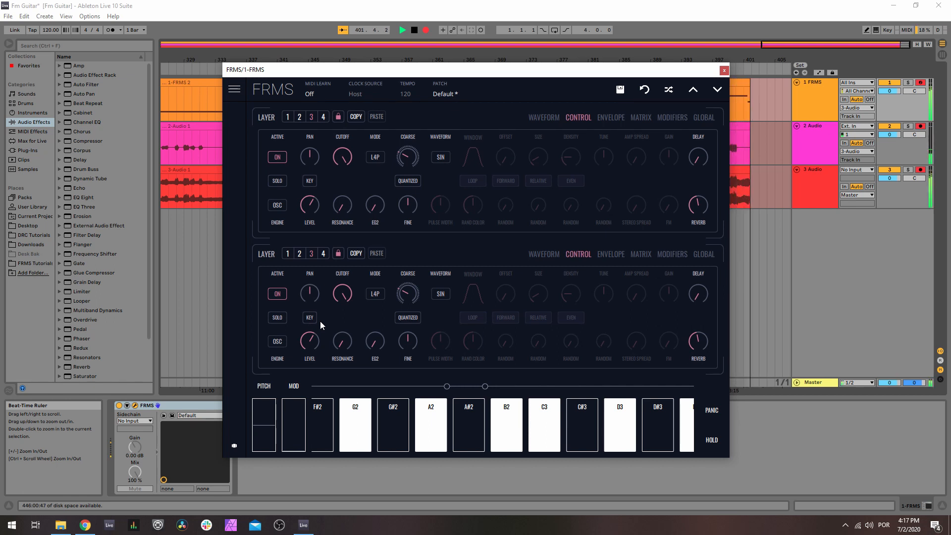
# Step: Raise layer 2's reverb amount slightly and bring up the global settings
pyautogui.click(299, 254)
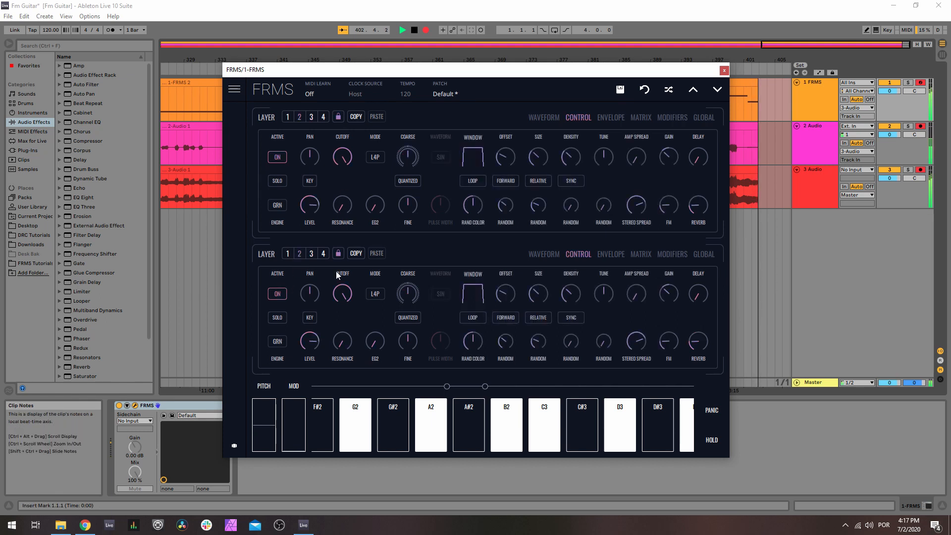
pyautogui.moveTo(699, 339)
pyautogui.moveTo(698, 338); pyautogui.dragTo(702, 316)
pyautogui.click(703, 253)
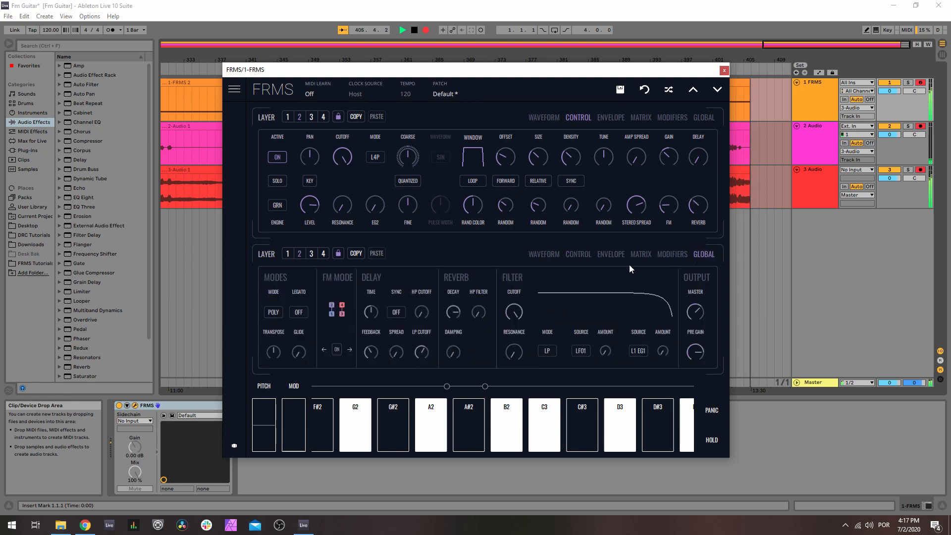